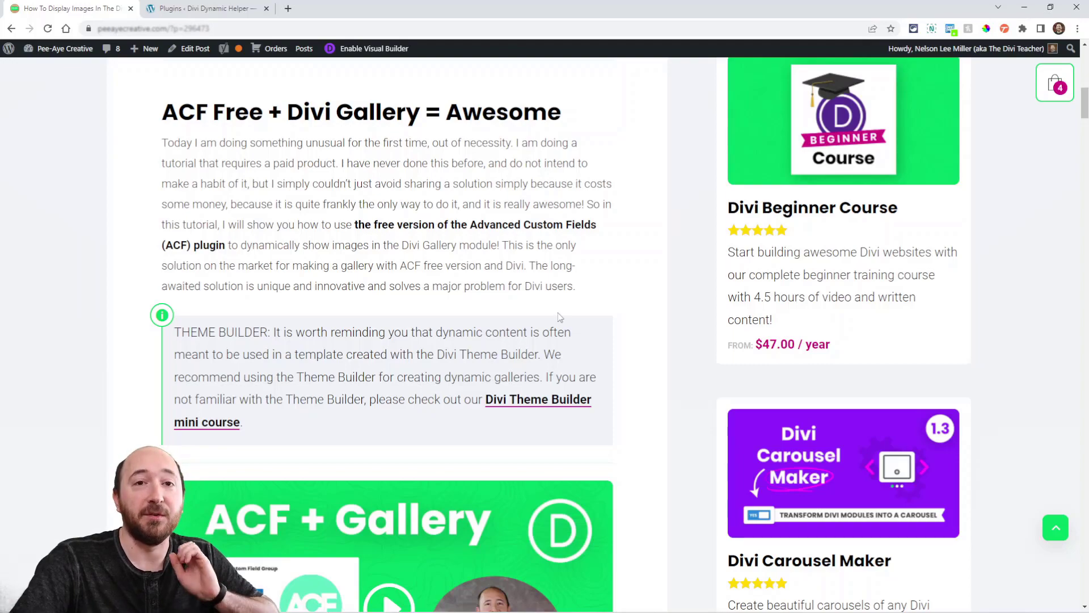
- Search the WordPress plugin directory for "advanced custom fields", and install and activate the Advanced Custom Fields plugin by Delicious Brains
{"action": "scroll", "coordinate": [594, 369], "scroll_direction": "down", "scroll_amount": 10}
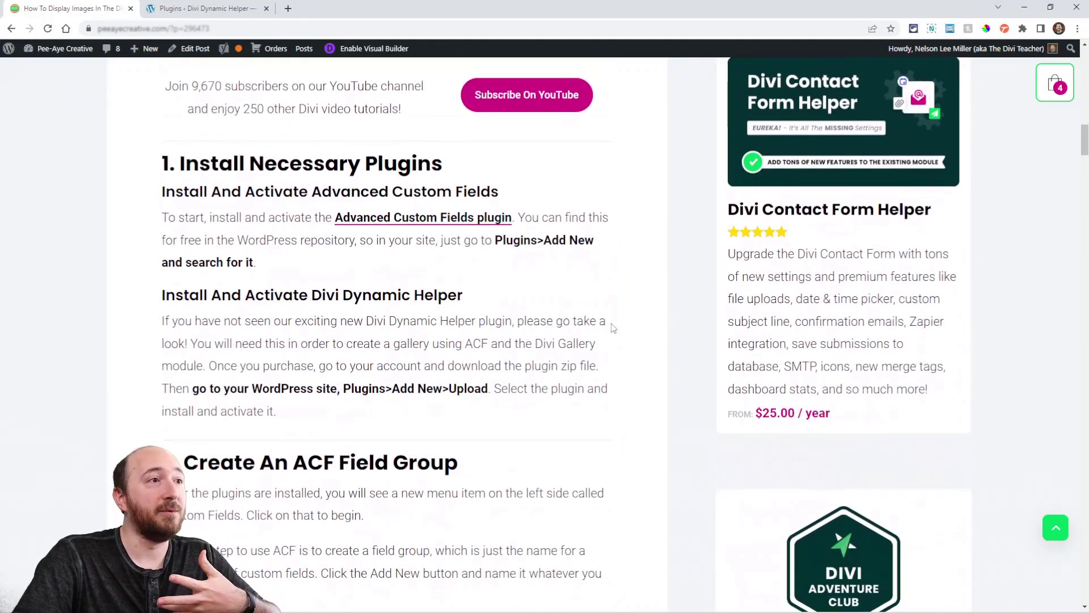
{"action": "scroll", "coordinate": [613, 328], "scroll_direction": "down", "scroll_amount": 1}
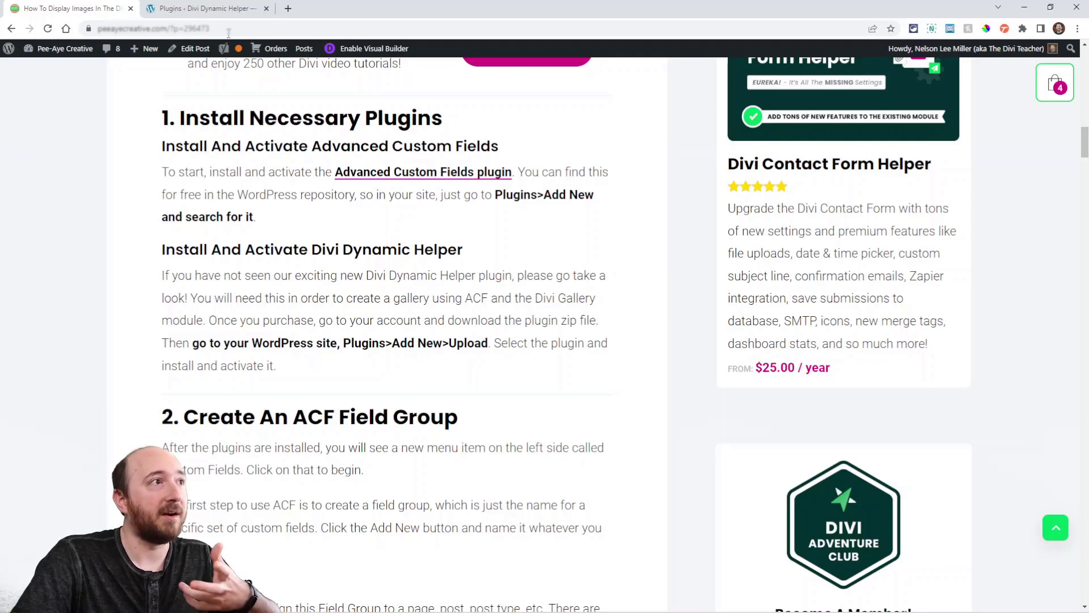
{"action": "left_click", "coordinate": [202, 12]}
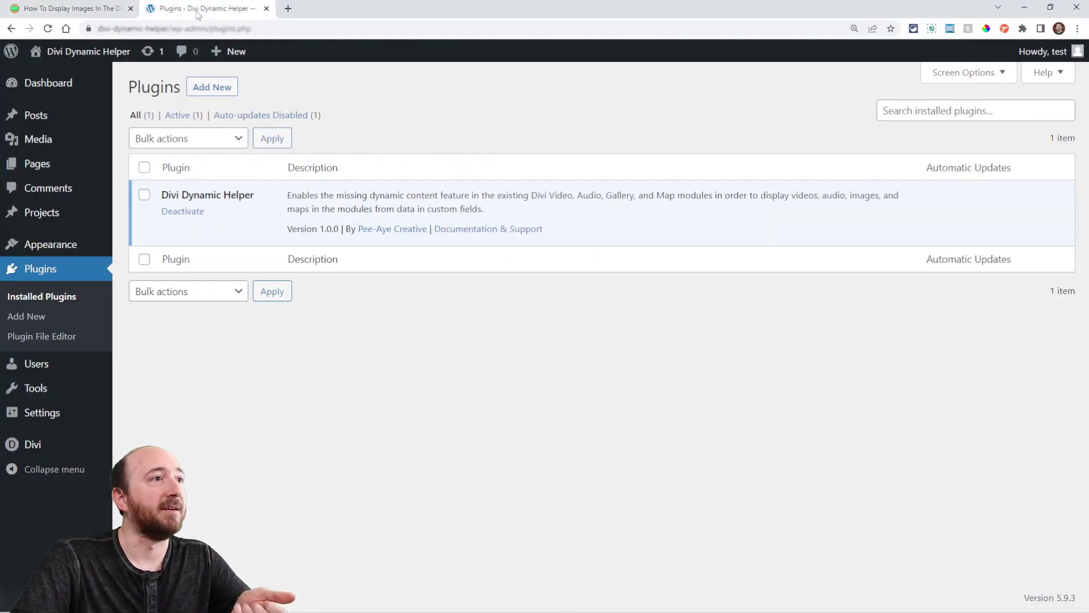
{"action": "left_click", "coordinate": [204, 93]}
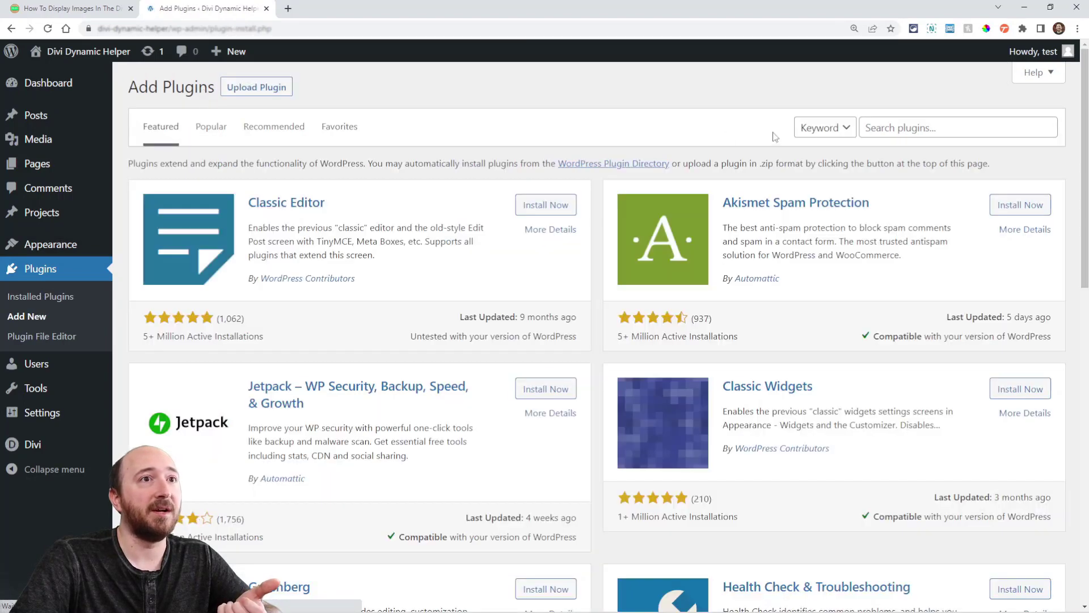
{"action": "left_click", "coordinate": [881, 129]}
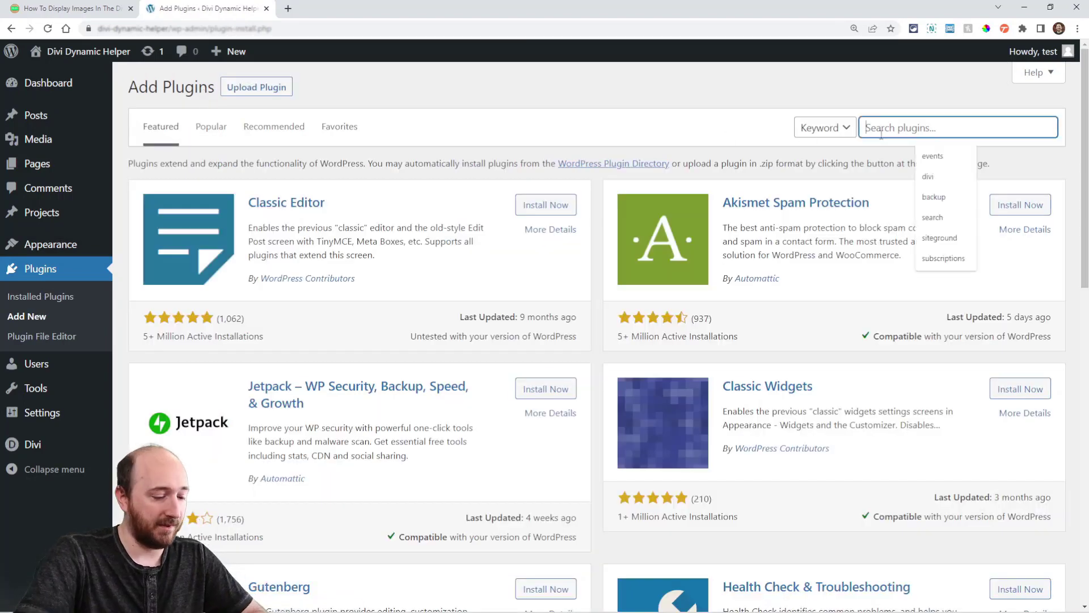
{"action": "type", "text": "advanced custom fields"}
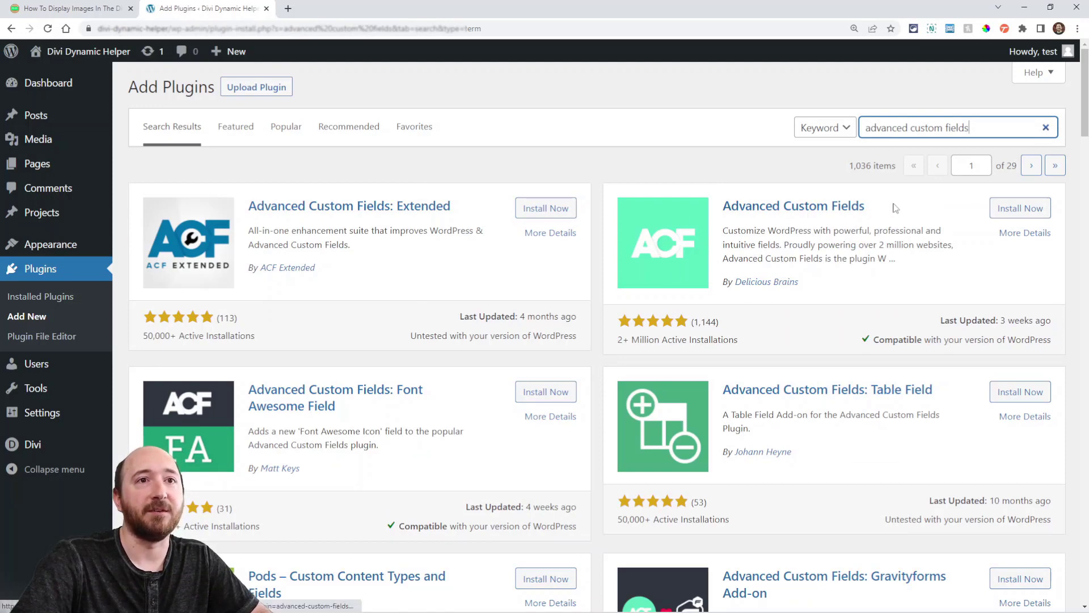
{"action": "left_click", "coordinate": [1016, 213]}
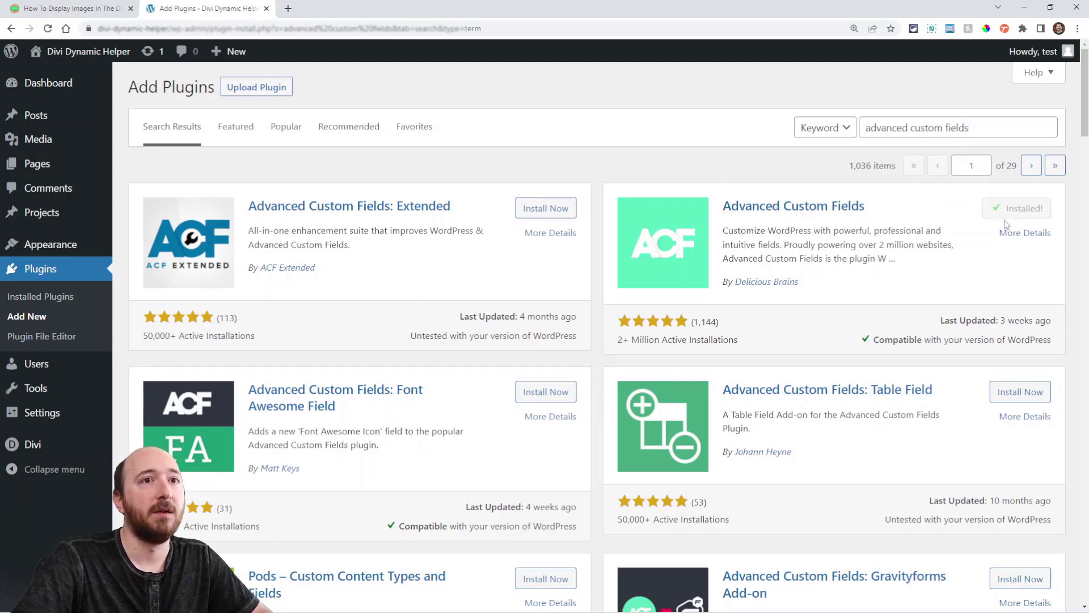
{"action": "left_click", "coordinate": [1015, 213]}
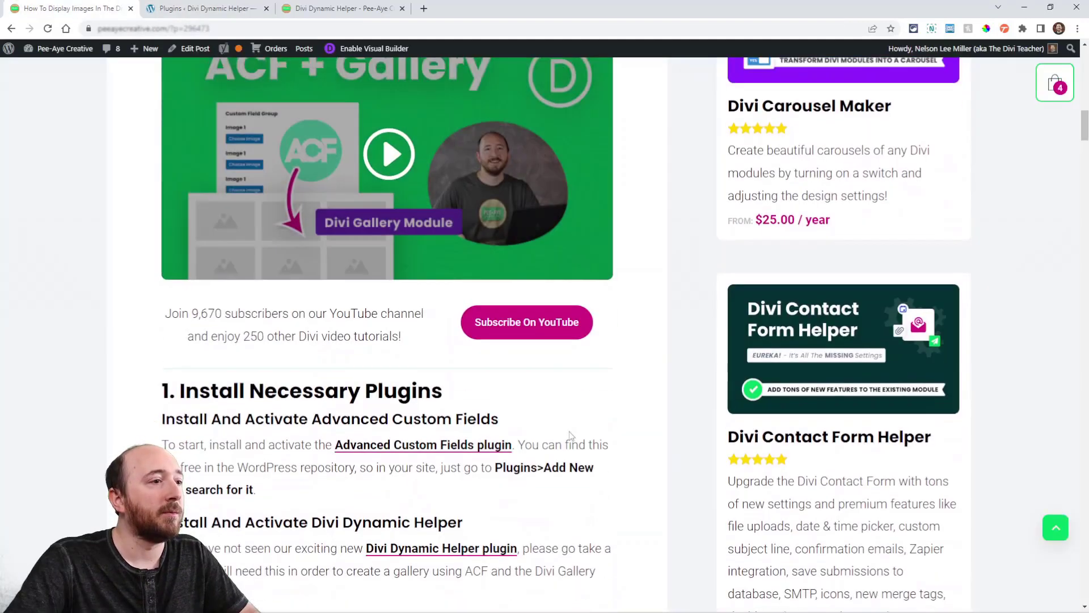
- Review the tutorial article's section on installing and activating the Divi Dynamic Helper plugin
{"action": "scroll", "coordinate": [562, 420], "scroll_direction": "down", "scroll_amount": 3}
{"action": "scroll", "coordinate": [561, 420], "scroll_direction": "down", "scroll_amount": 3}
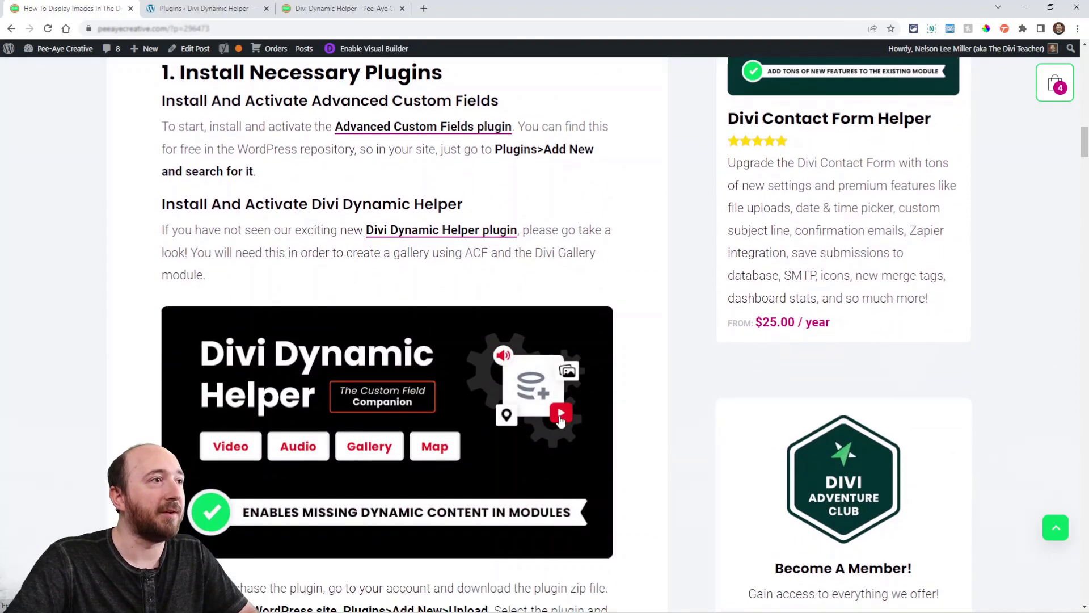
{"action": "scroll", "coordinate": [444, 413], "scroll_direction": "up", "scroll_amount": 1}
{"action": "scroll", "coordinate": [329, 397], "scroll_direction": "down", "scroll_amount": 1}
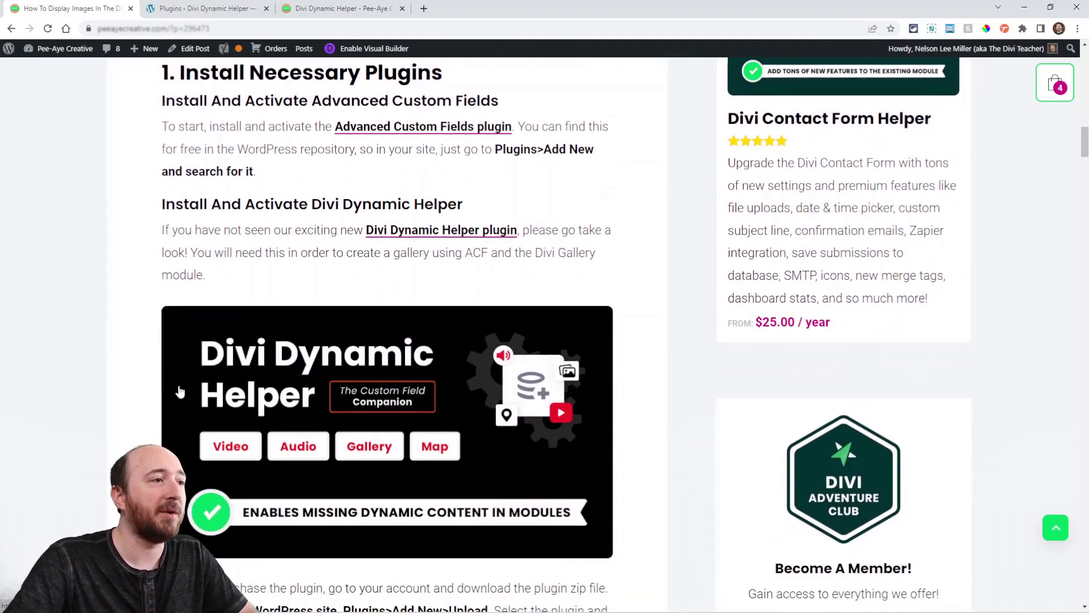
{"action": "scroll", "coordinate": [462, 450], "scroll_direction": "down", "scroll_amount": 2}
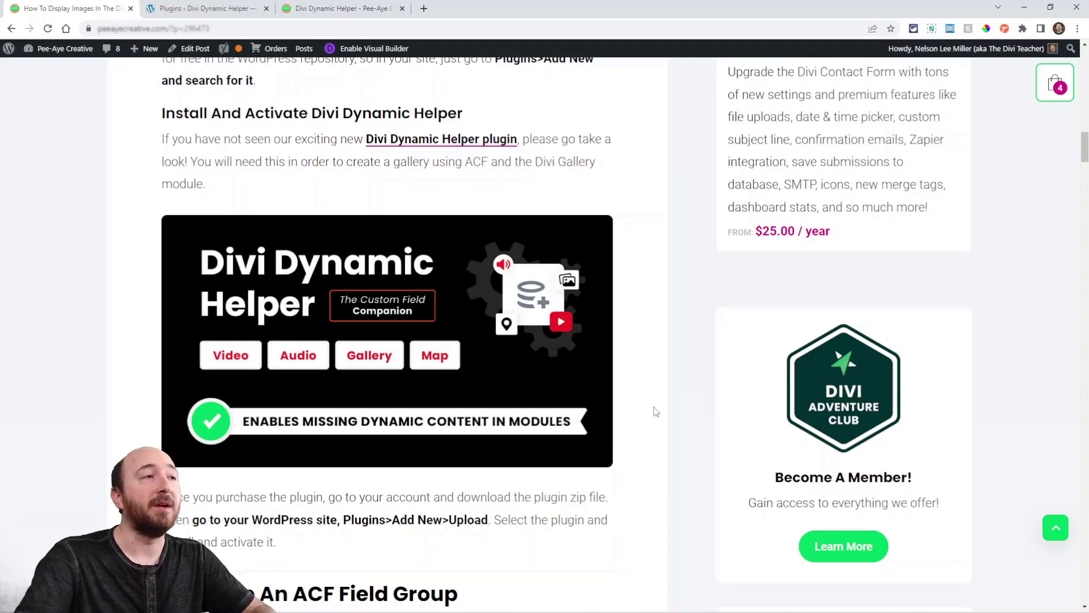
- Return to the WordPress site and create a new ACF field group titled "Dynamic Gallery Tutorial"
{"action": "left_click", "coordinate": [205, 8]}
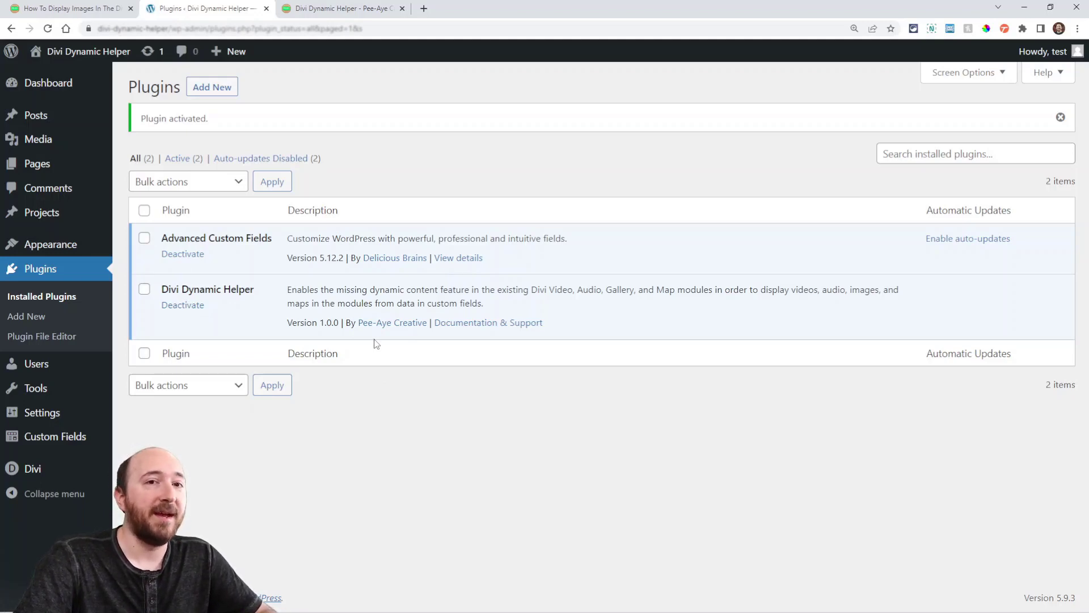
{"action": "mouse_move", "coordinate": [48, 441]}
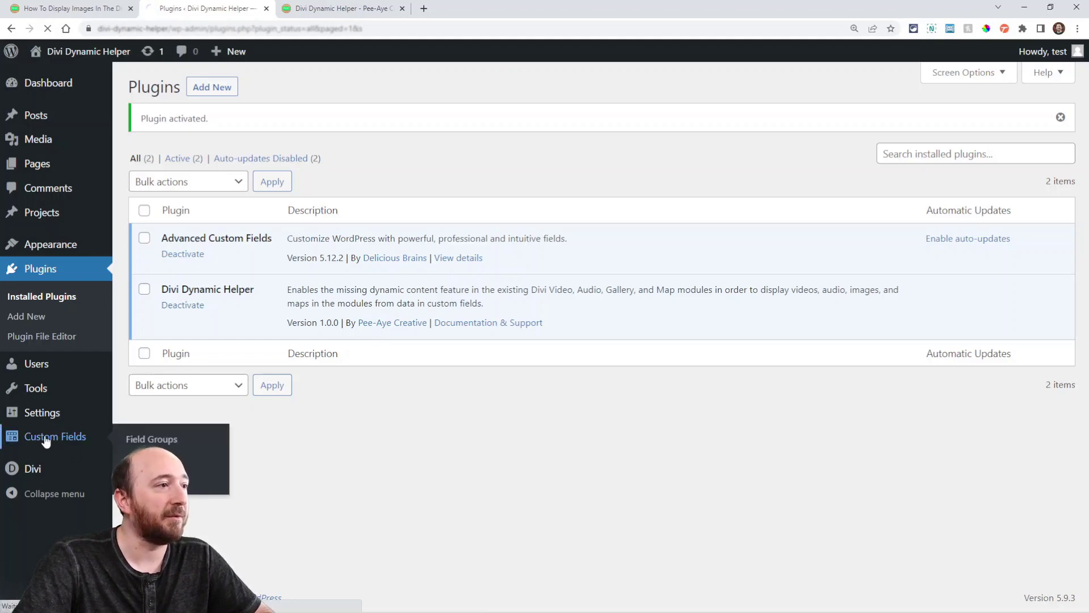
{"action": "left_click", "coordinate": [45, 441]}
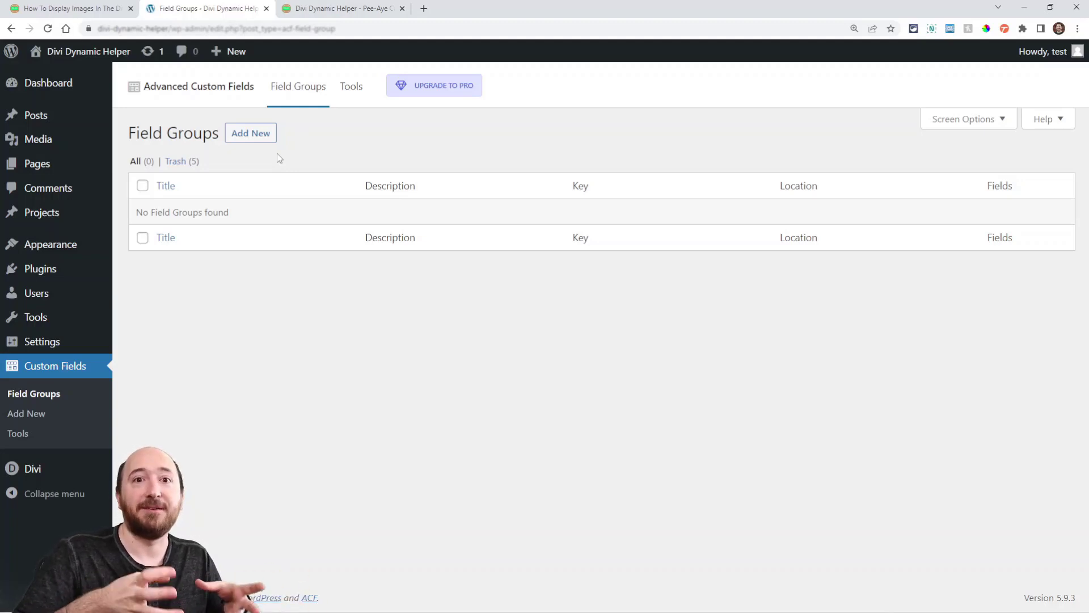
{"action": "left_click", "coordinate": [244, 137]}
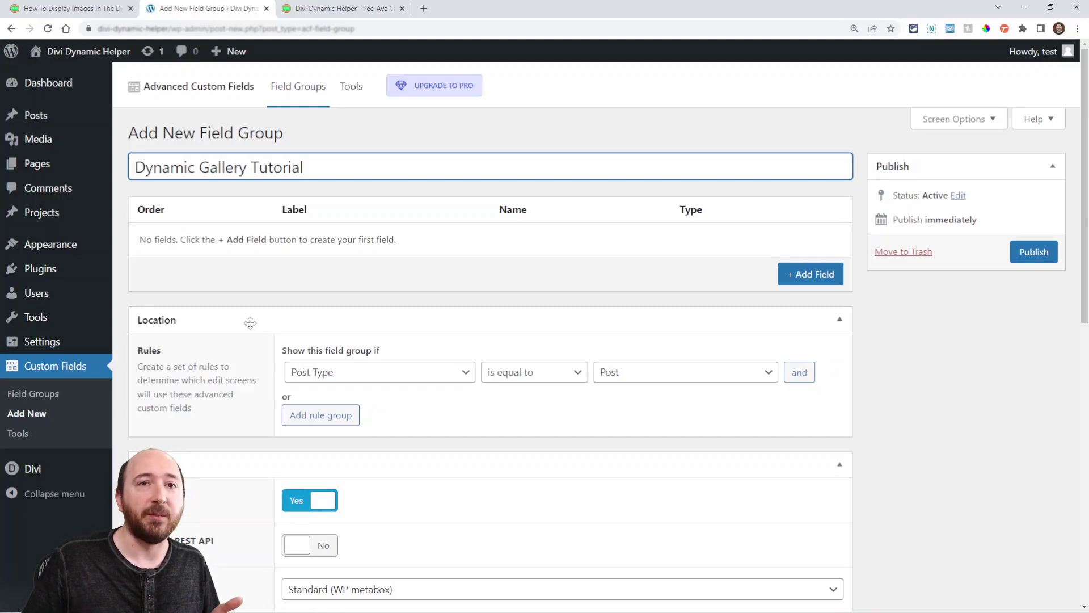
- Set the field group's location rule to Page is equal to Sample Page
{"action": "left_click", "coordinate": [383, 377]}
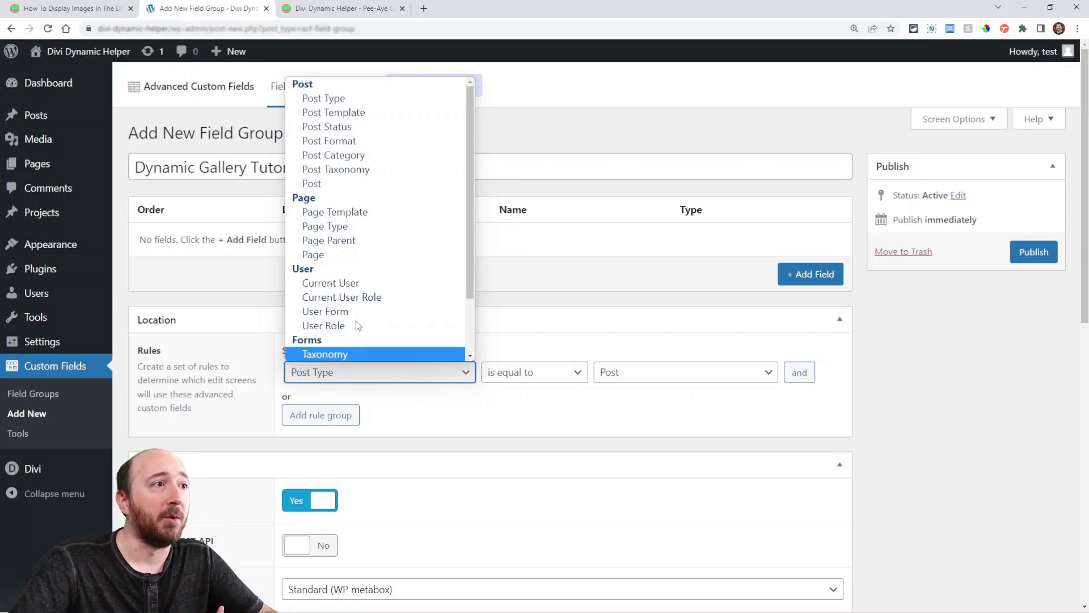
{"action": "left_click", "coordinate": [314, 254]}
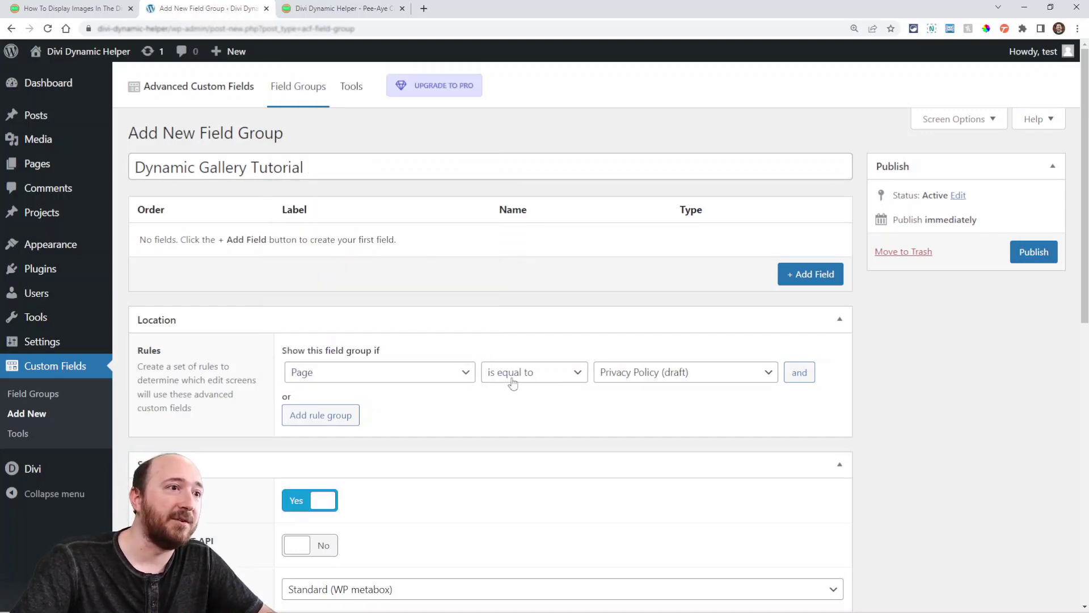
{"action": "left_click", "coordinate": [611, 383]}
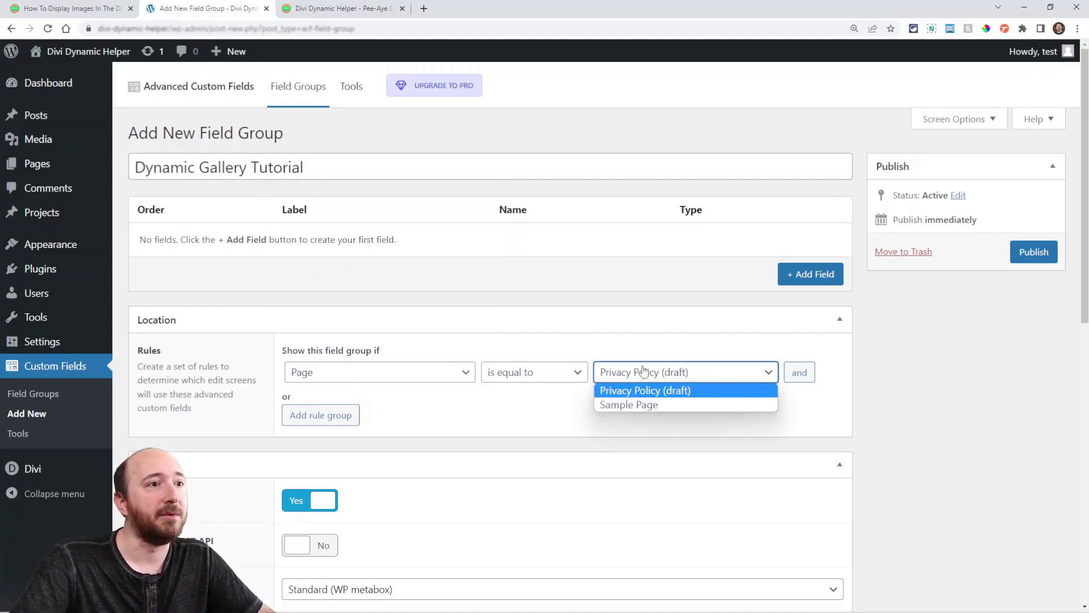
{"action": "left_click", "coordinate": [629, 404]}
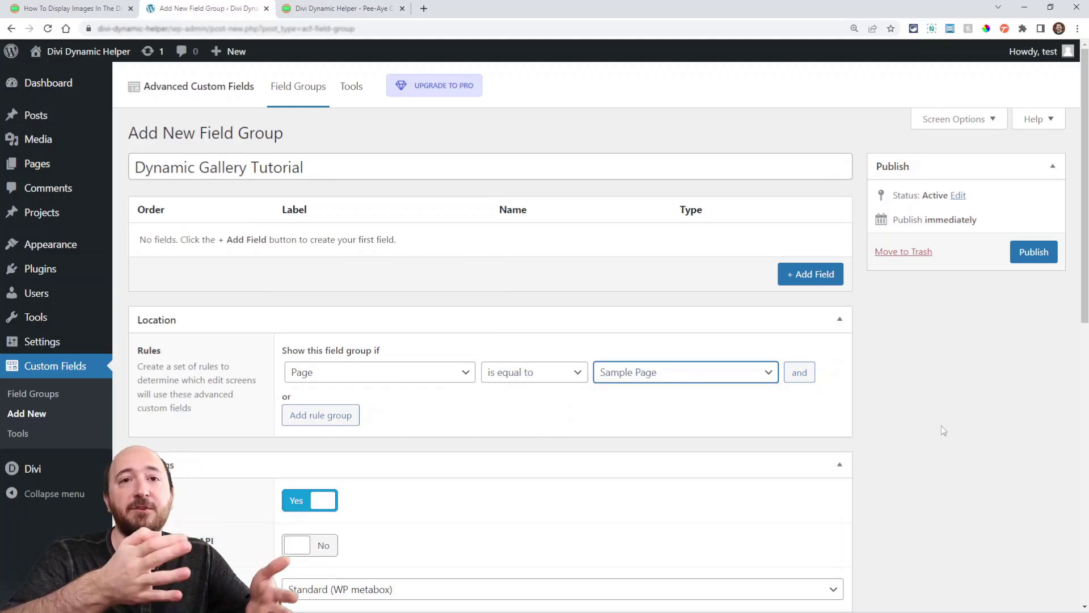
- Try the location rule with Post Type is equal to Project, and with Post as the value
{"action": "left_click", "coordinate": [430, 374]}
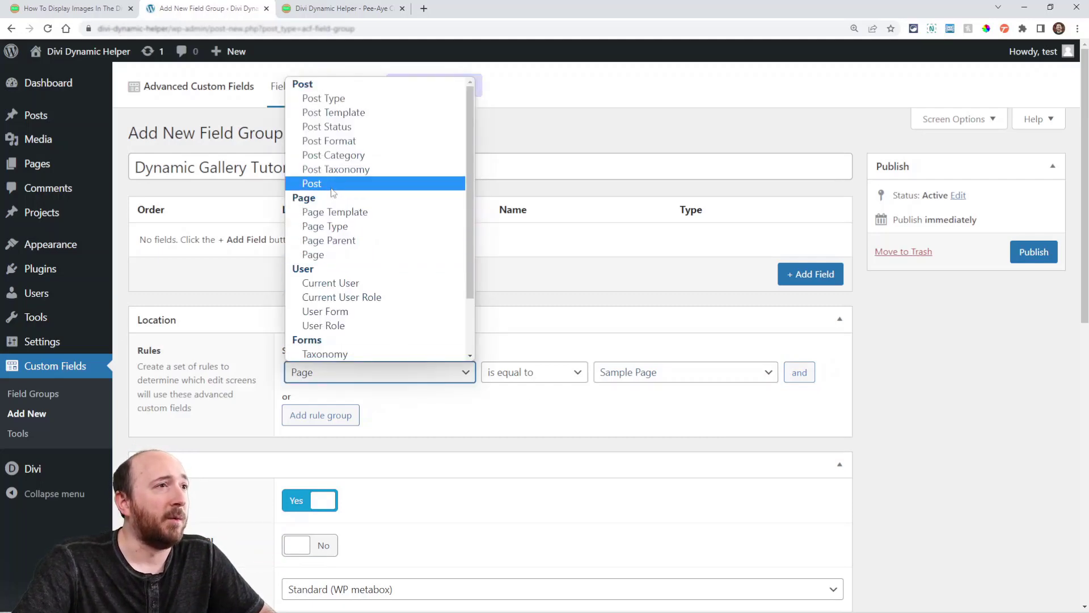
{"action": "left_click", "coordinate": [324, 99]}
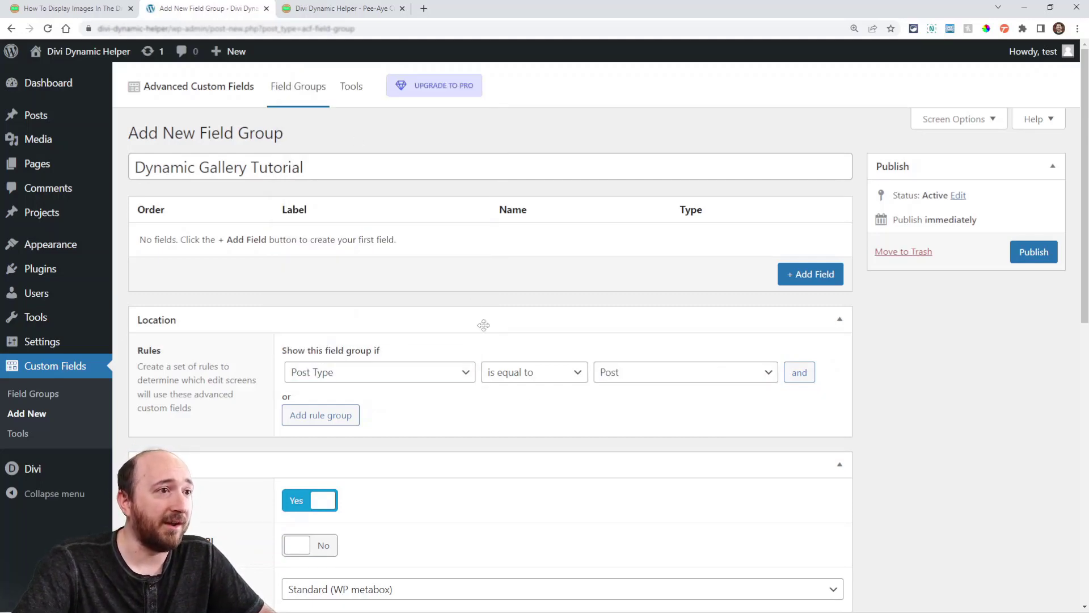
{"action": "left_click", "coordinate": [648, 378]}
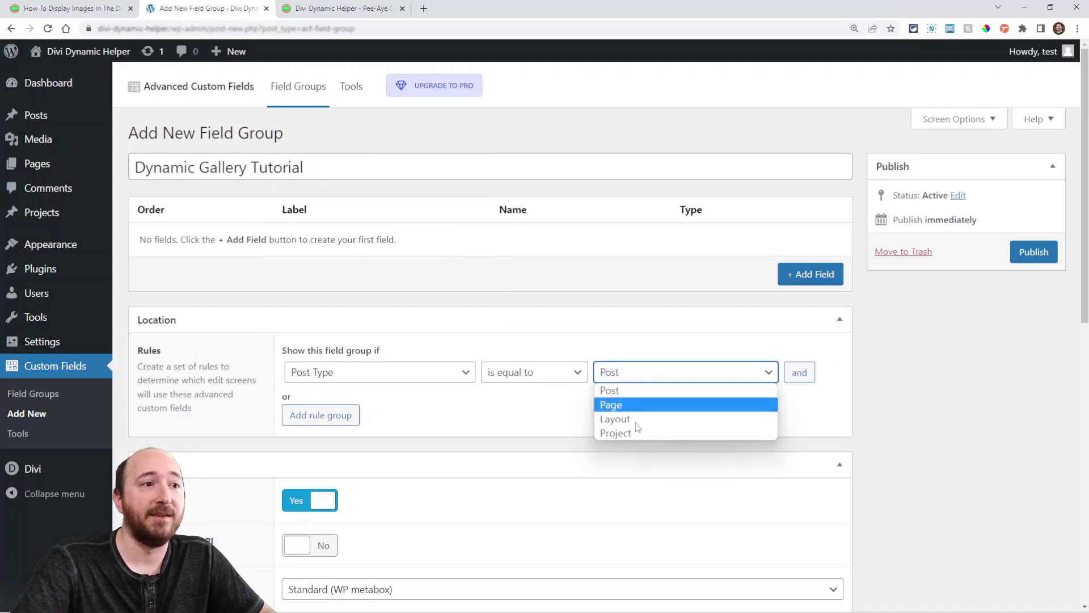
{"action": "left_click", "coordinate": [629, 440]}
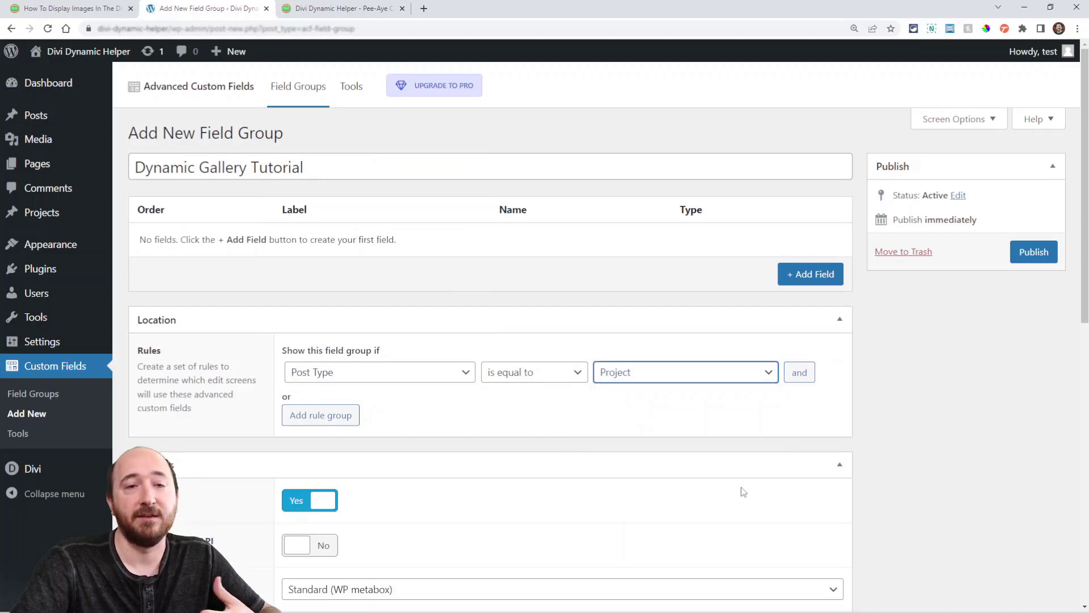
{"action": "left_click", "coordinate": [624, 376]}
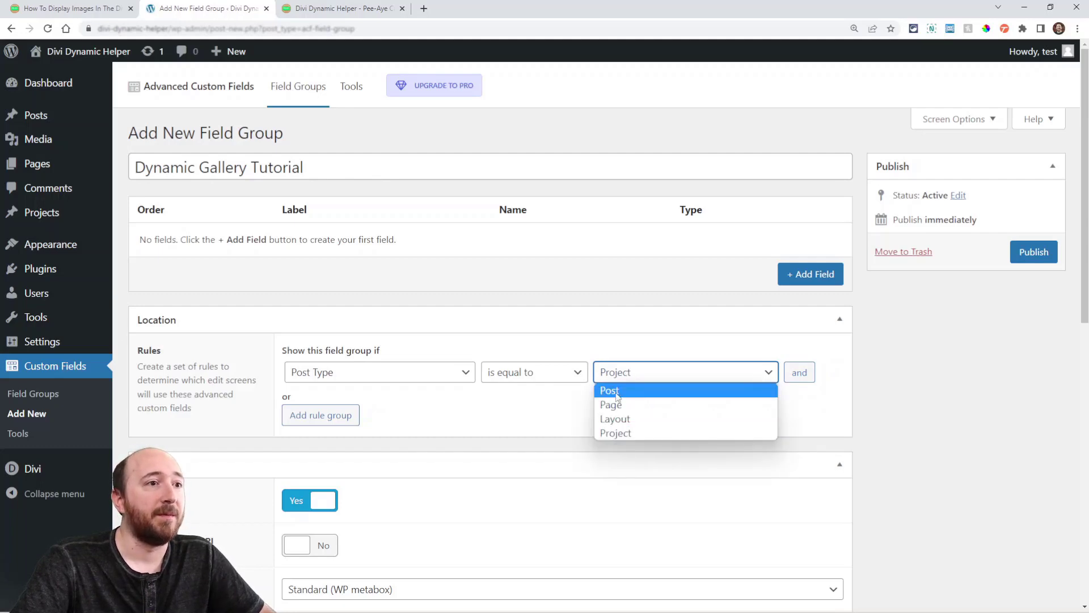
{"action": "left_click", "coordinate": [617, 397]}
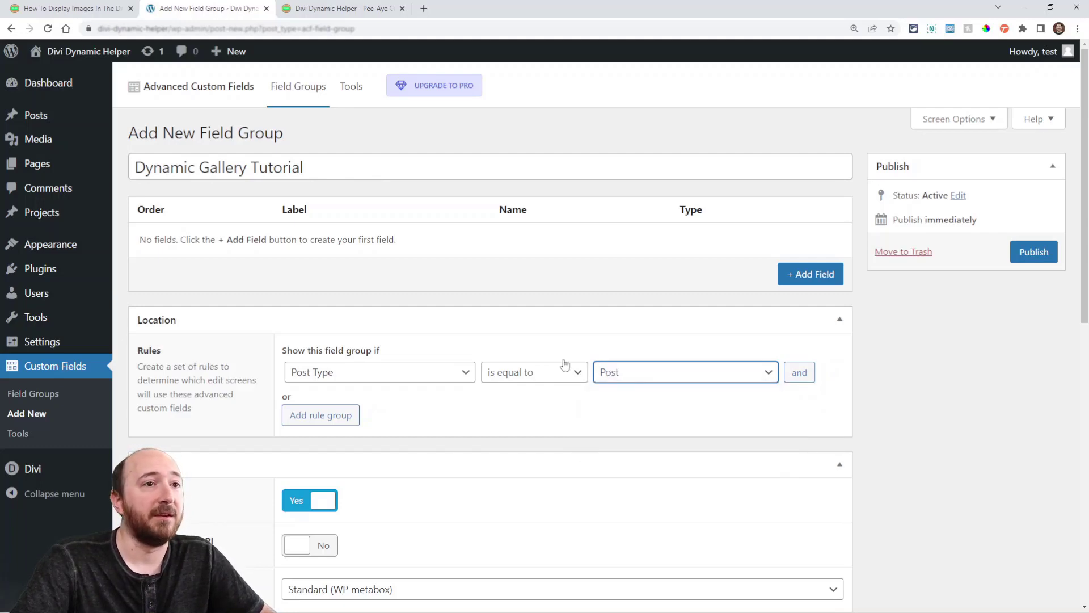
{"action": "left_click", "coordinate": [623, 378]}
- Set the location rule back to show the field group if Page is equal to Sample Page
{"action": "left_click", "coordinate": [353, 378]}
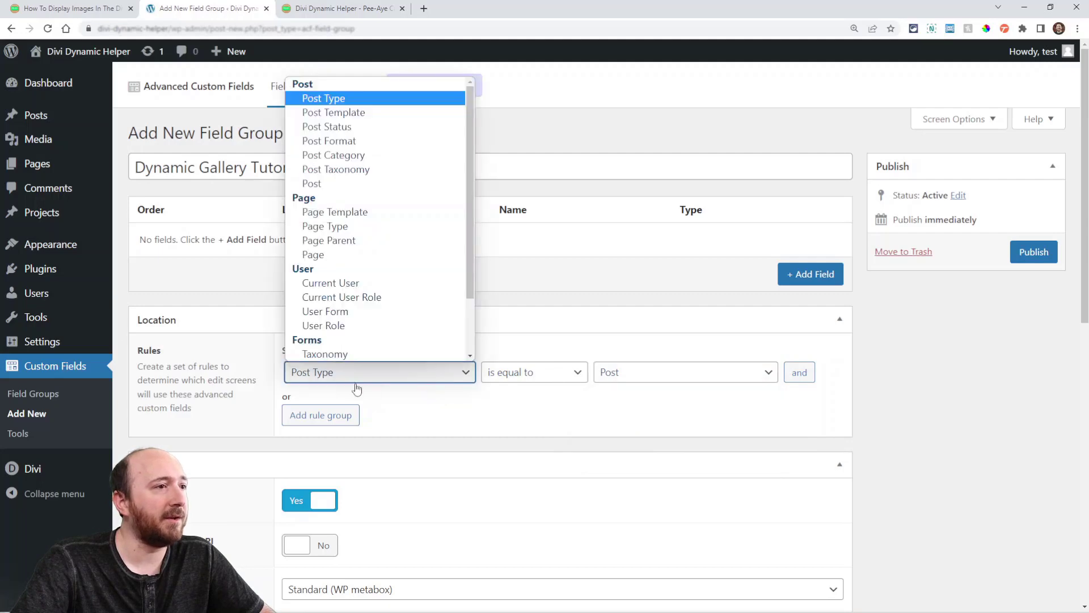
{"action": "left_click", "coordinate": [329, 255]}
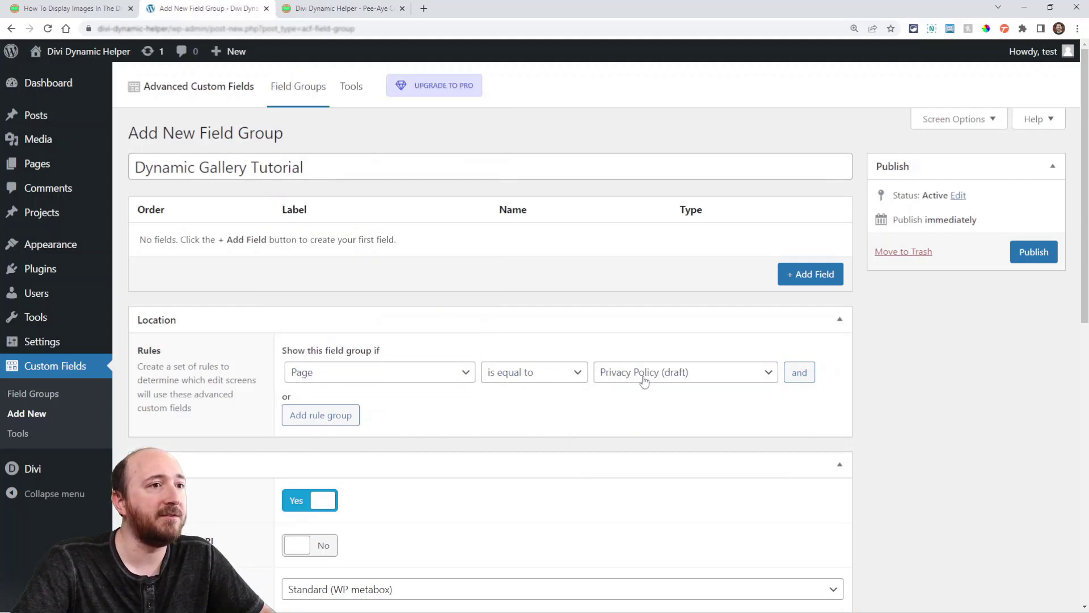
{"action": "left_click", "coordinate": [644, 376]}
{"action": "left_click", "coordinate": [643, 403]}
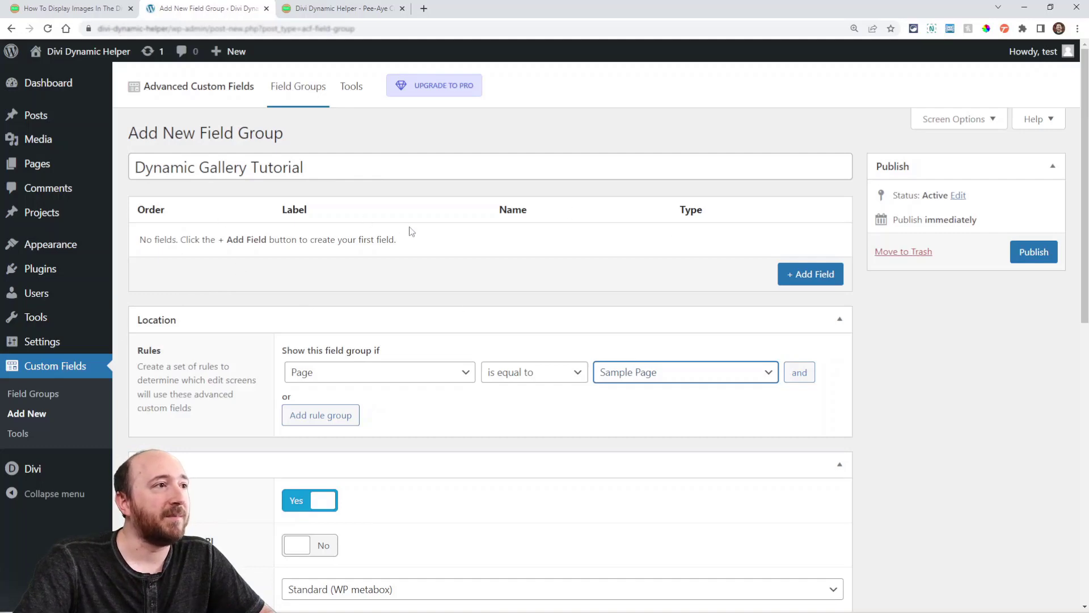
- Add the first field to the field group and label it "Gallery"
{"action": "left_click_drag", "start_coordinate": [141, 241], "coordinate": [406, 250]}
{"action": "left_click", "coordinate": [358, 240]}
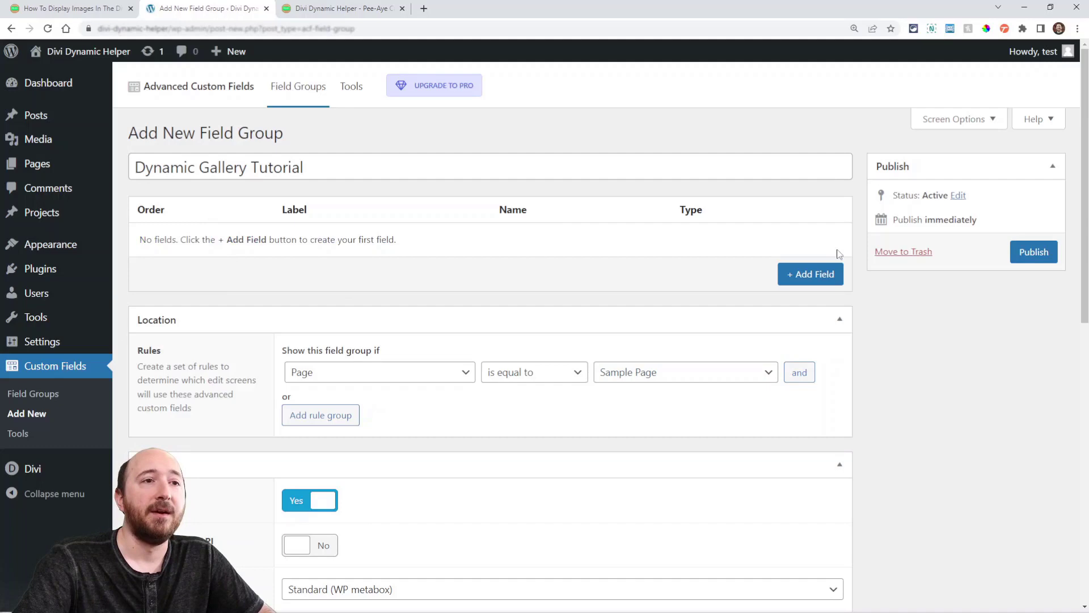
{"action": "left_click", "coordinate": [805, 278]}
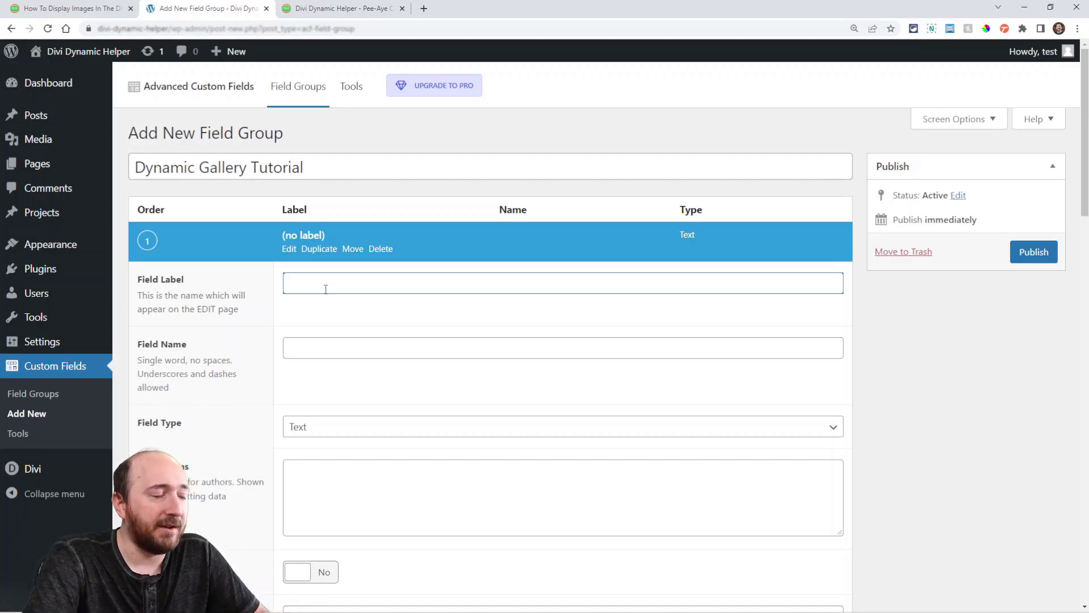
{"action": "type", "text": "Gallery"}
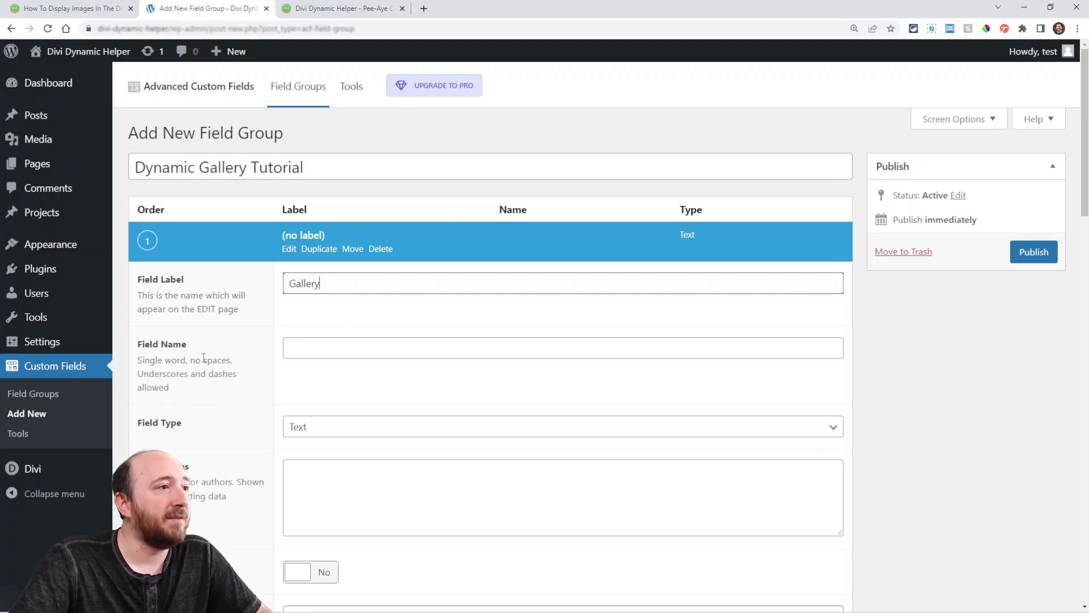
{"action": "left_click", "coordinate": [361, 386]}
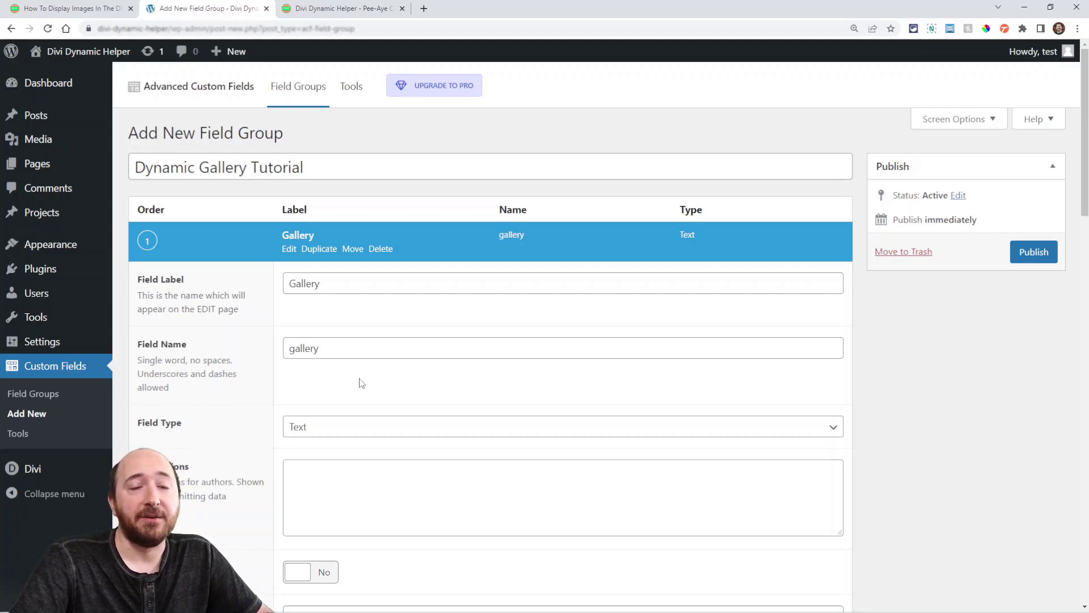
- Set the Gallery field's type to Group and look at its Sub Fields section
{"action": "left_click", "coordinate": [329, 425]}
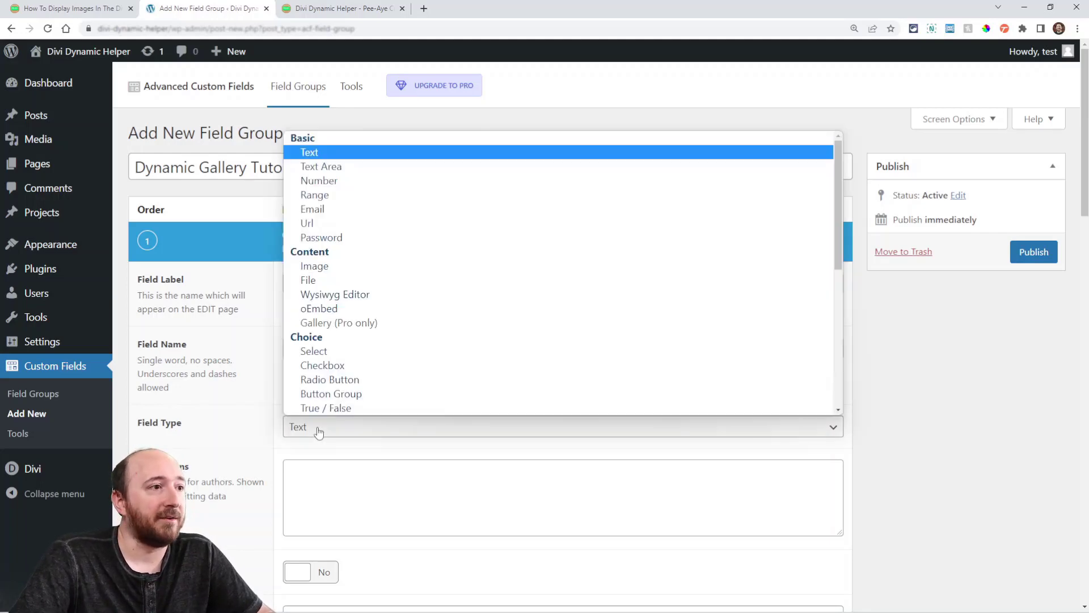
{"action": "scroll", "coordinate": [383, 361], "scroll_direction": "down", "scroll_amount": 5}
{"action": "scroll", "coordinate": [375, 365], "scroll_direction": "up", "scroll_amount": 3}
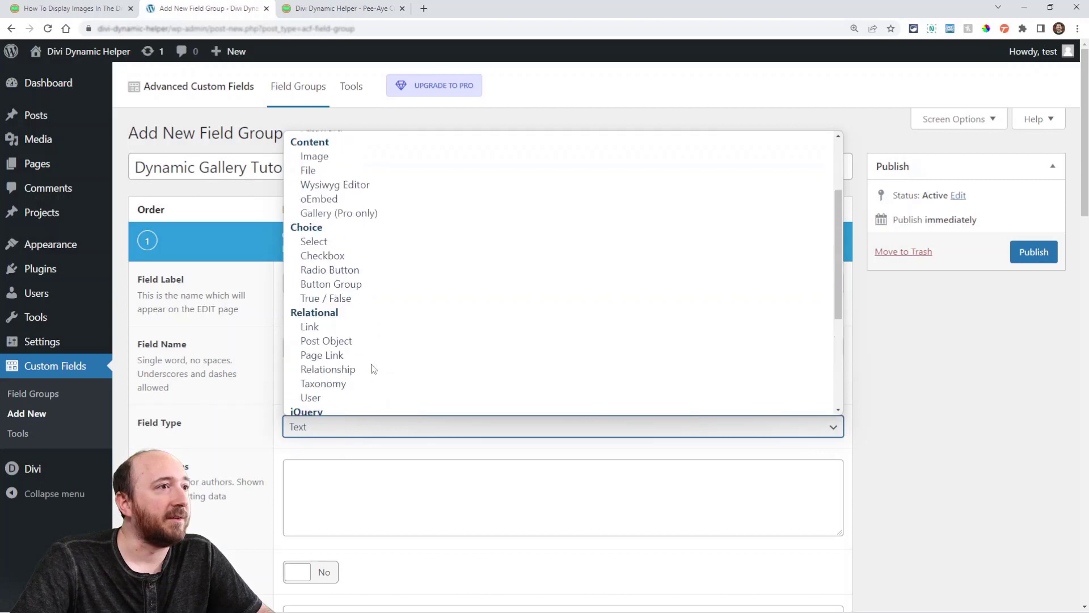
{"action": "scroll", "coordinate": [373, 366], "scroll_direction": "down", "scroll_amount": 3}
{"action": "scroll", "coordinate": [373, 366], "scroll_direction": "up", "scroll_amount": 6}
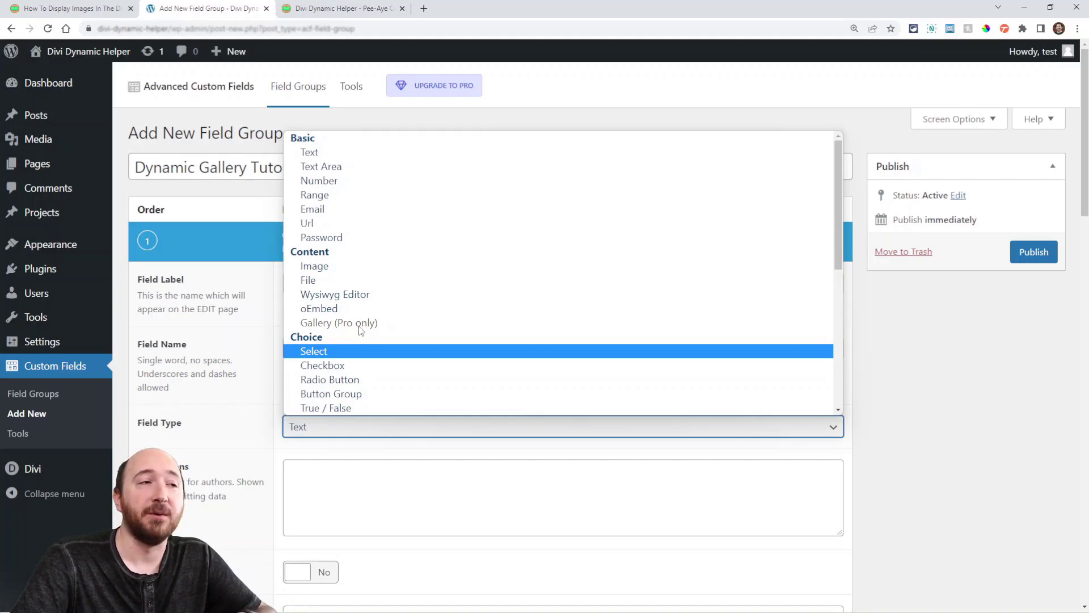
{"action": "scroll", "coordinate": [359, 331], "scroll_direction": "down", "scroll_amount": 5}
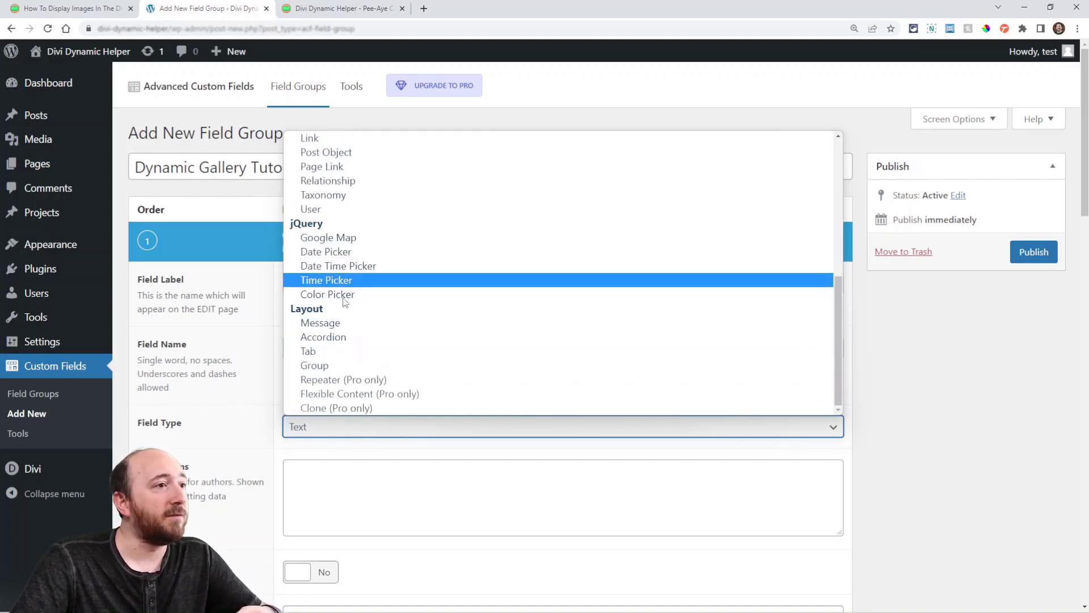
{"action": "left_click", "coordinate": [315, 365]}
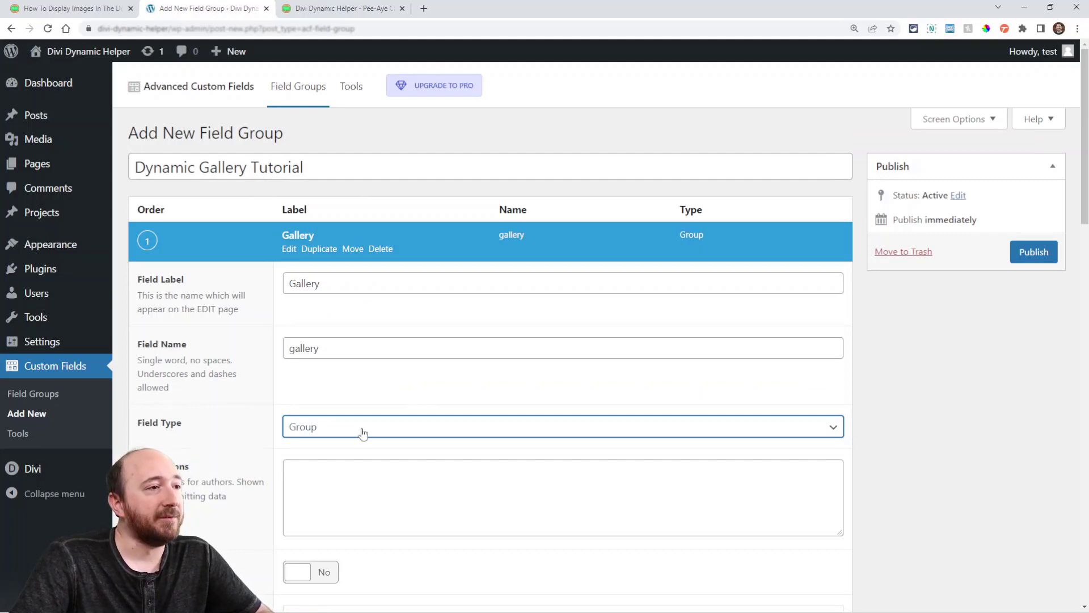
{"action": "scroll", "coordinate": [335, 420], "scroll_direction": "down", "scroll_amount": 4}
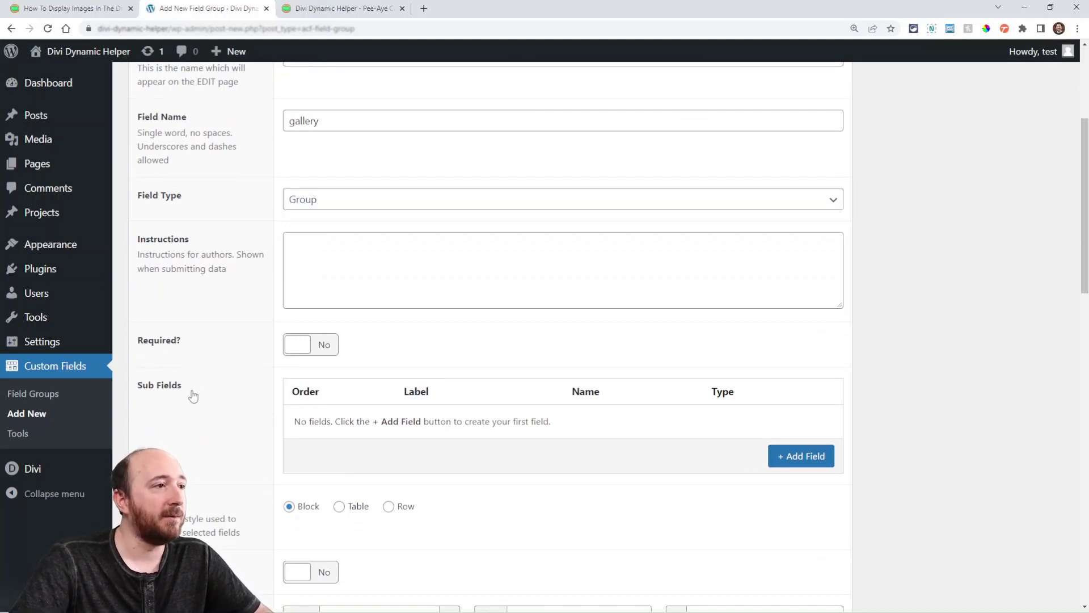
{"action": "left_click_drag", "start_coordinate": [188, 388], "coordinate": [135, 387]}
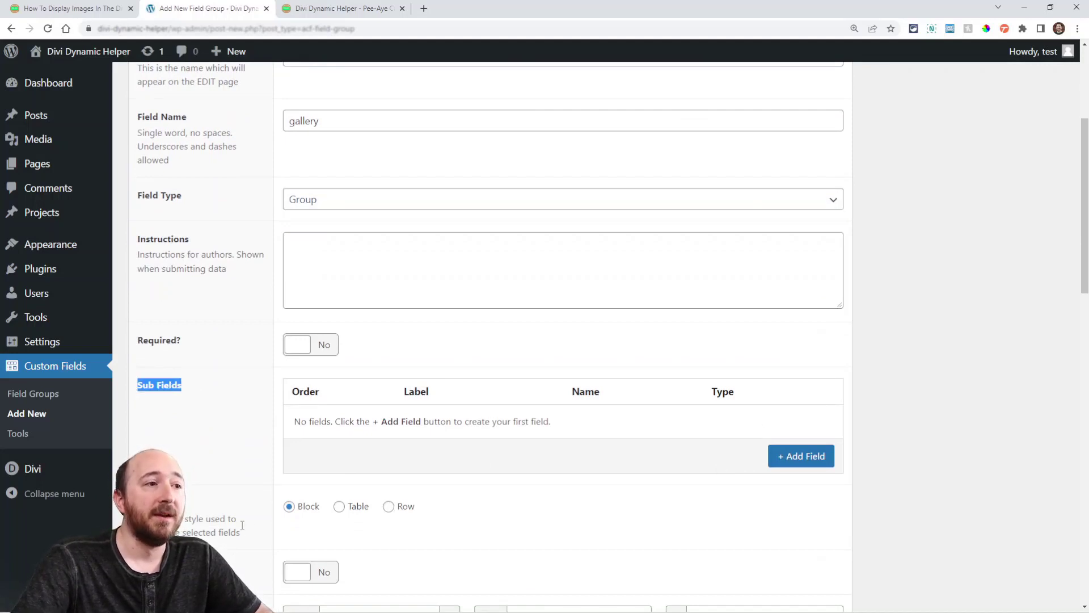
{"action": "left_click", "coordinate": [229, 458]}
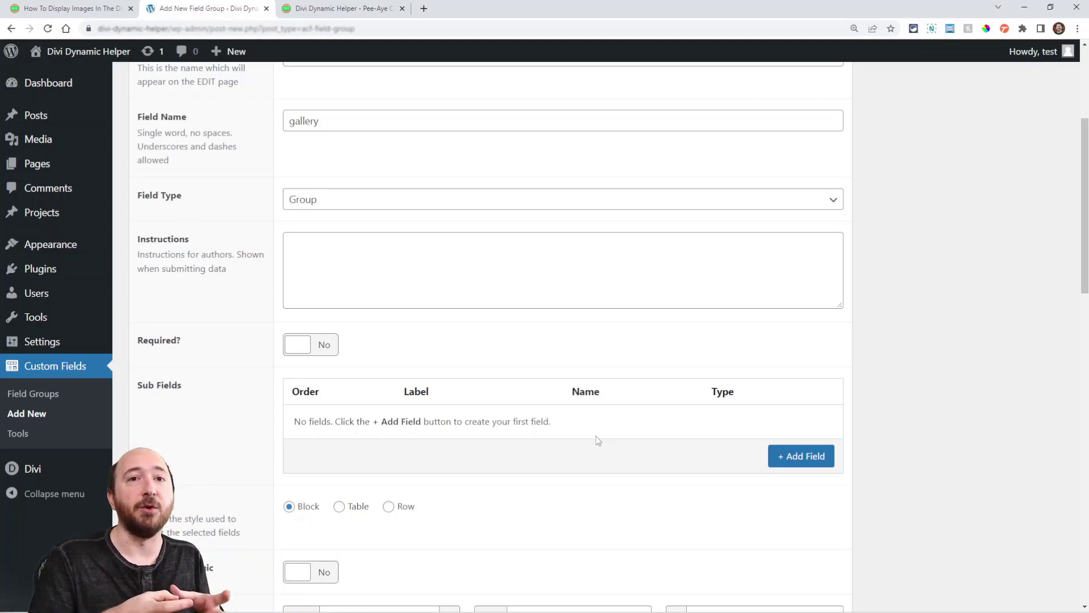
- Change the group field's label to "Gallery Image Group"
{"action": "scroll", "coordinate": [558, 285], "scroll_direction": "up", "scroll_amount": 2}
{"action": "scroll", "coordinate": [558, 285], "scroll_direction": "up", "scroll_amount": 1}
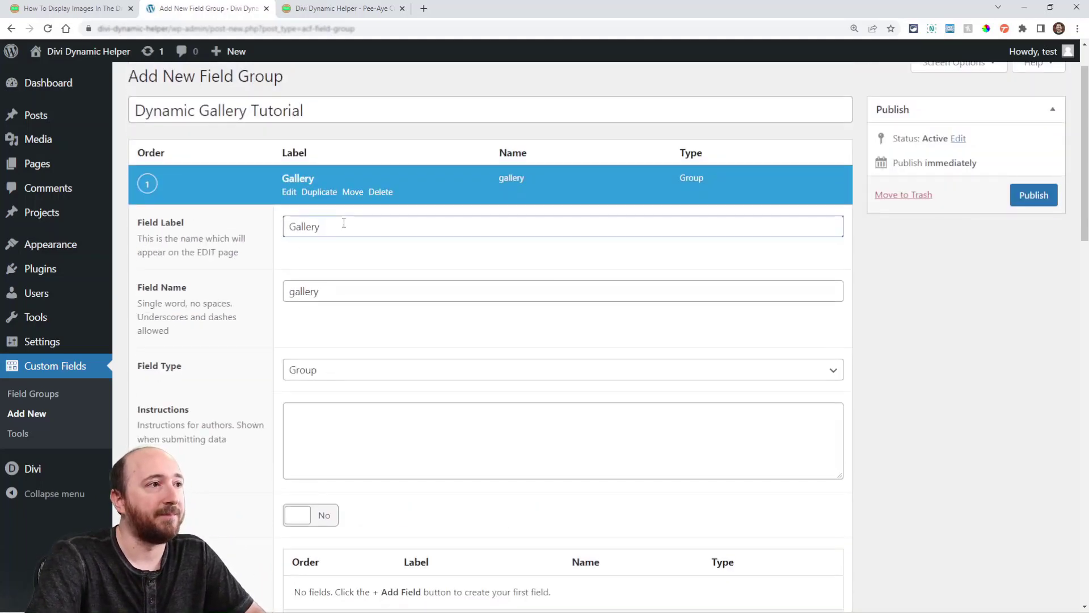
{"action": "type", "text": "age Group"}
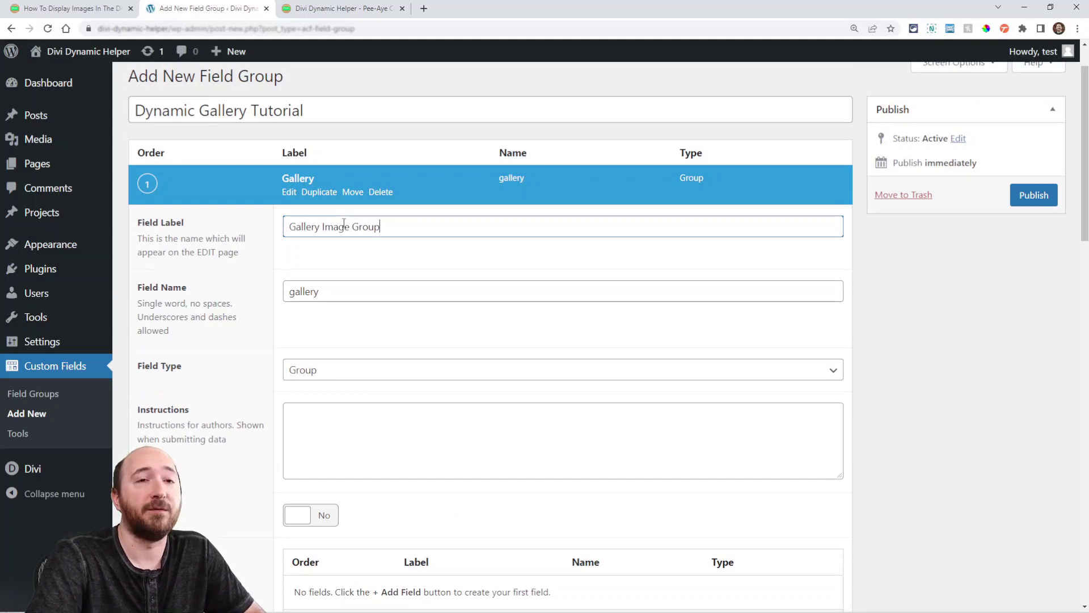
{"action": "left_click", "coordinate": [333, 324]}
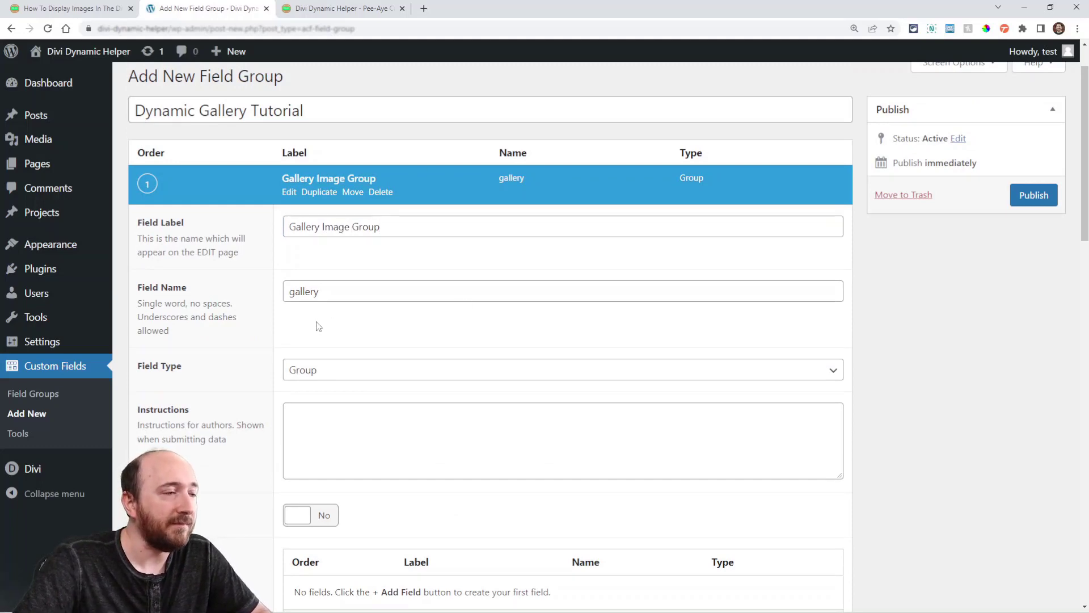
- Add a first sub field inside the Gallery Image Group field and label it "Image 1"
{"action": "scroll", "coordinate": [320, 328], "scroll_direction": "down", "scroll_amount": 1}
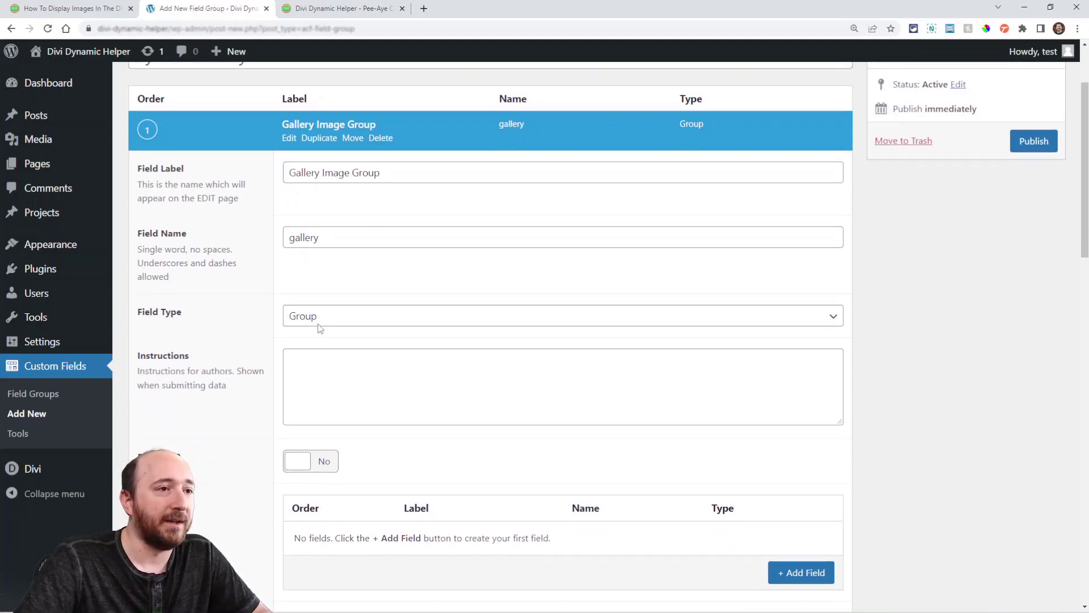
{"action": "scroll", "coordinate": [321, 328], "scroll_direction": "up", "scroll_amount": 1}
{"action": "scroll", "coordinate": [296, 274], "scroll_direction": "down", "scroll_amount": 5}
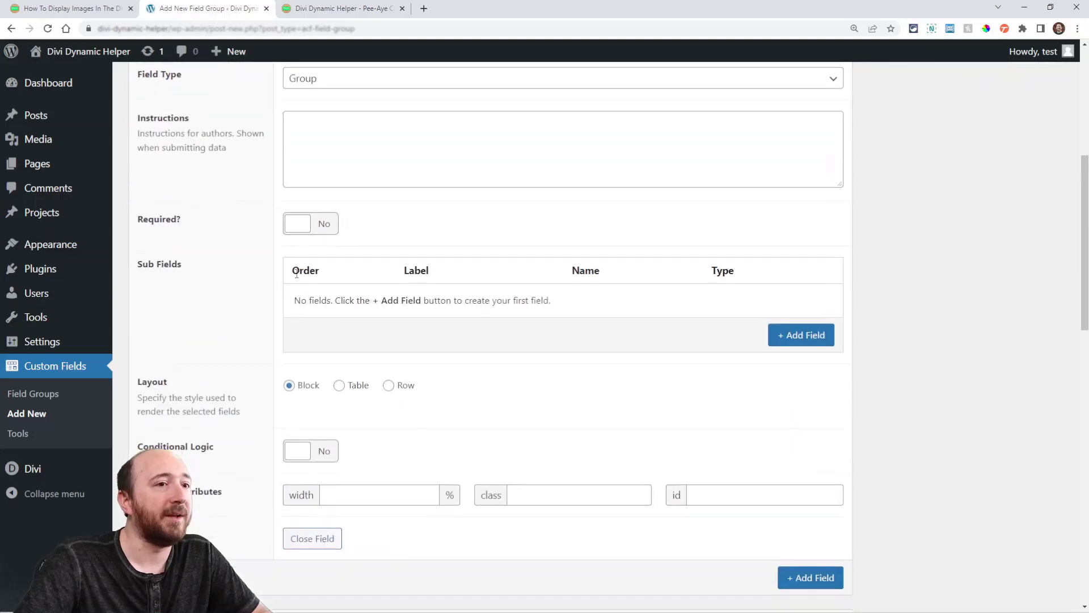
{"action": "scroll", "coordinate": [297, 278], "scroll_direction": "down", "scroll_amount": 2}
{"action": "scroll", "coordinate": [299, 282], "scroll_direction": "up", "scroll_amount": 2}
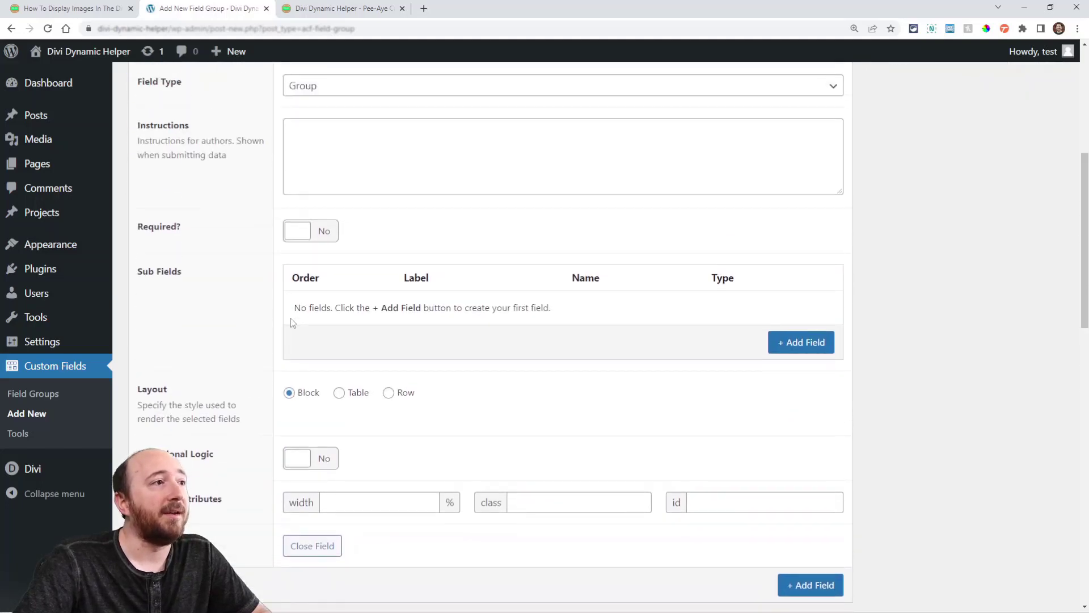
{"action": "left_click", "coordinate": [802, 343]}
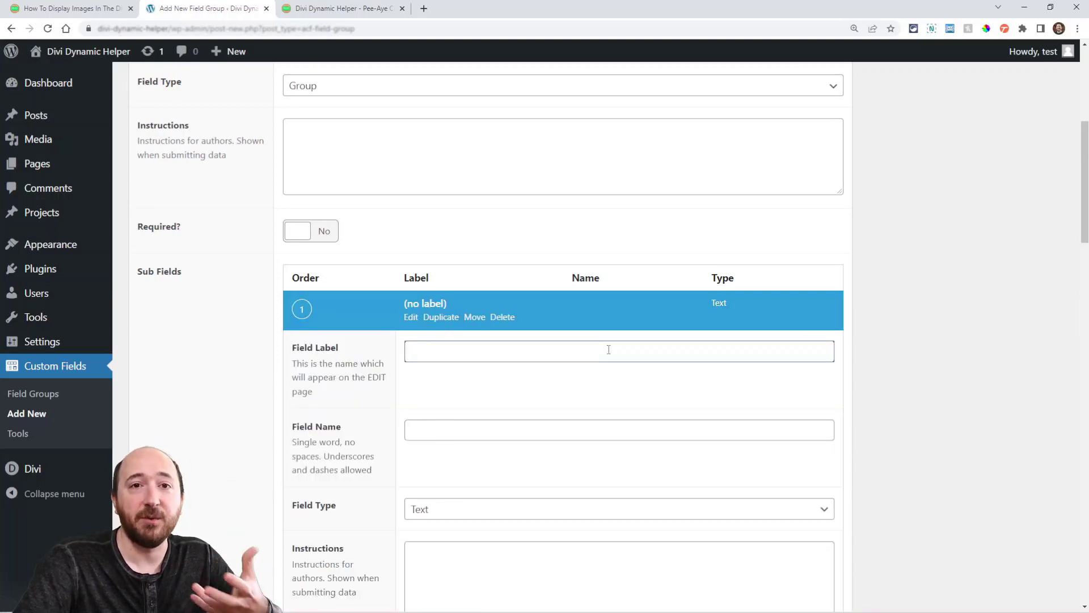
{"action": "scroll", "coordinate": [609, 349], "scroll_direction": "down", "scroll_amount": 2}
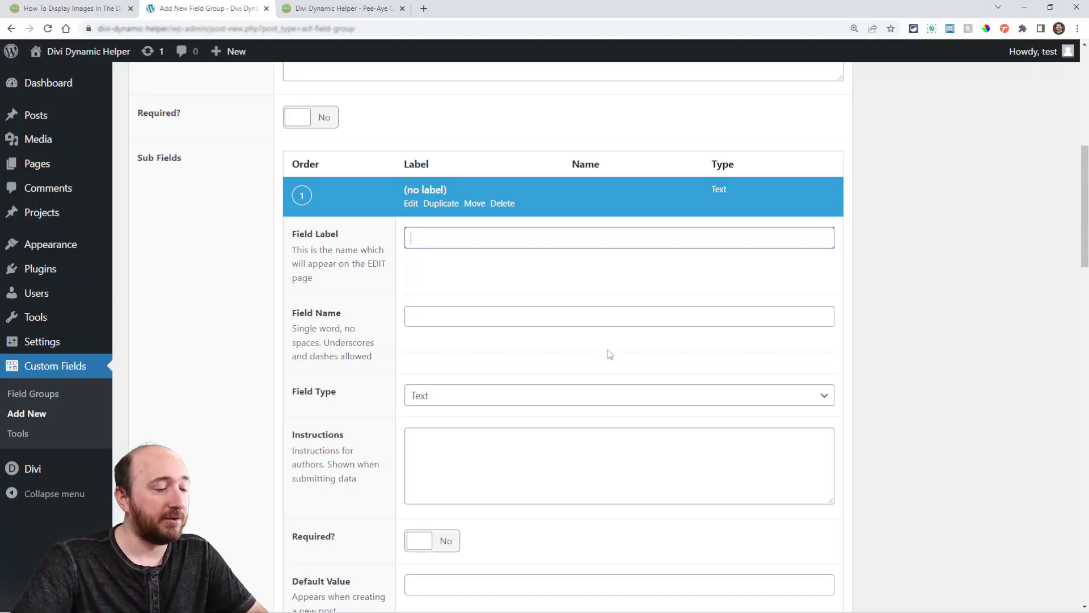
{"action": "type", "text": "Image 1"}
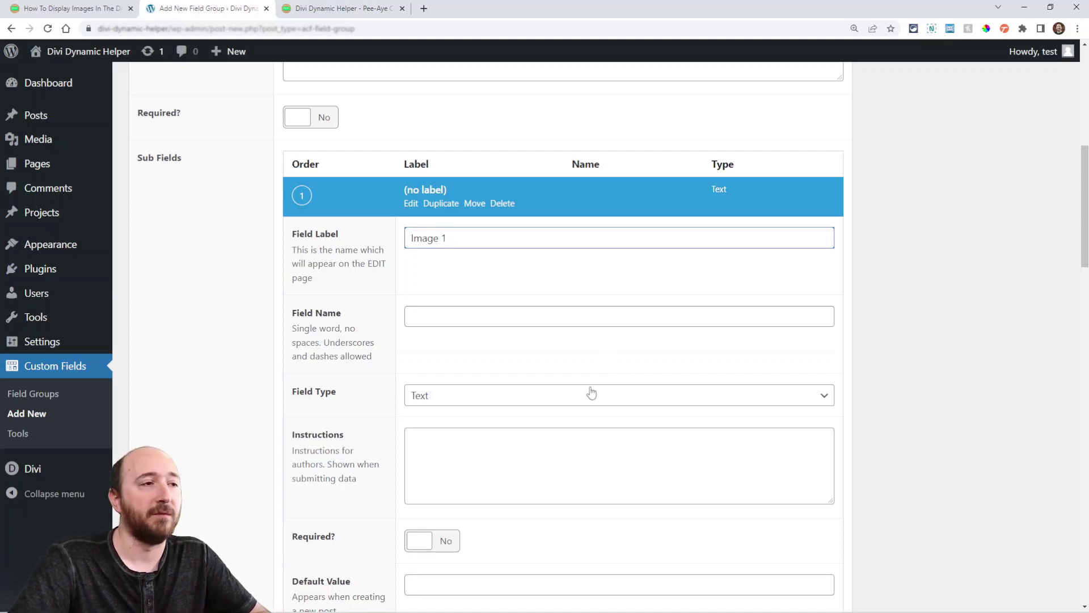
- Set the Image 1 sub field's type to Image and review its remaining options
{"action": "scroll", "coordinate": [347, 344], "scroll_direction": "down", "scroll_amount": 1}
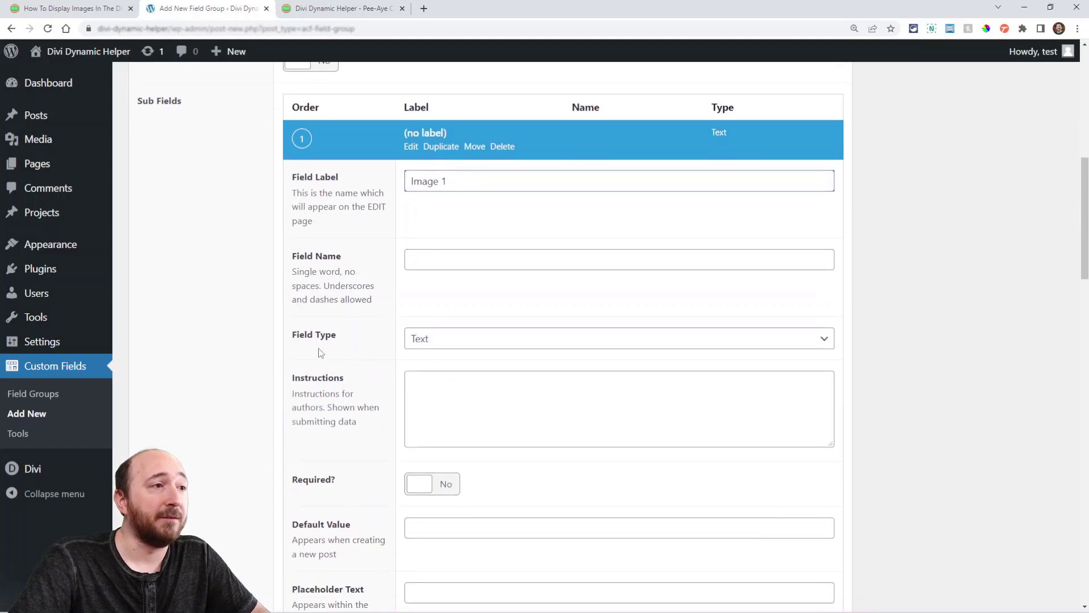
{"action": "left_click", "coordinate": [440, 343]}
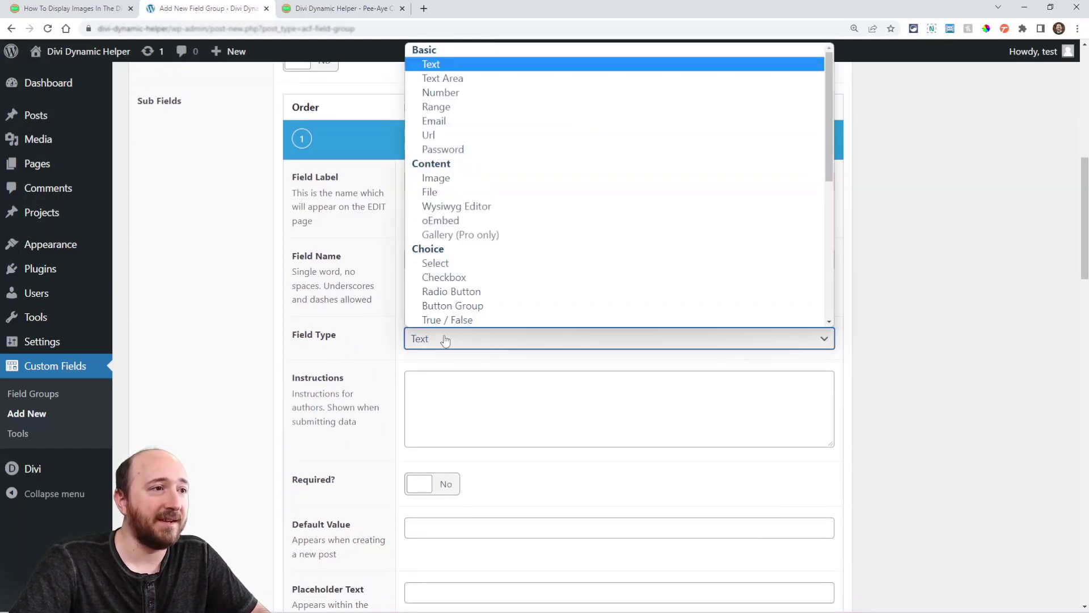
{"action": "left_click", "coordinate": [442, 181]}
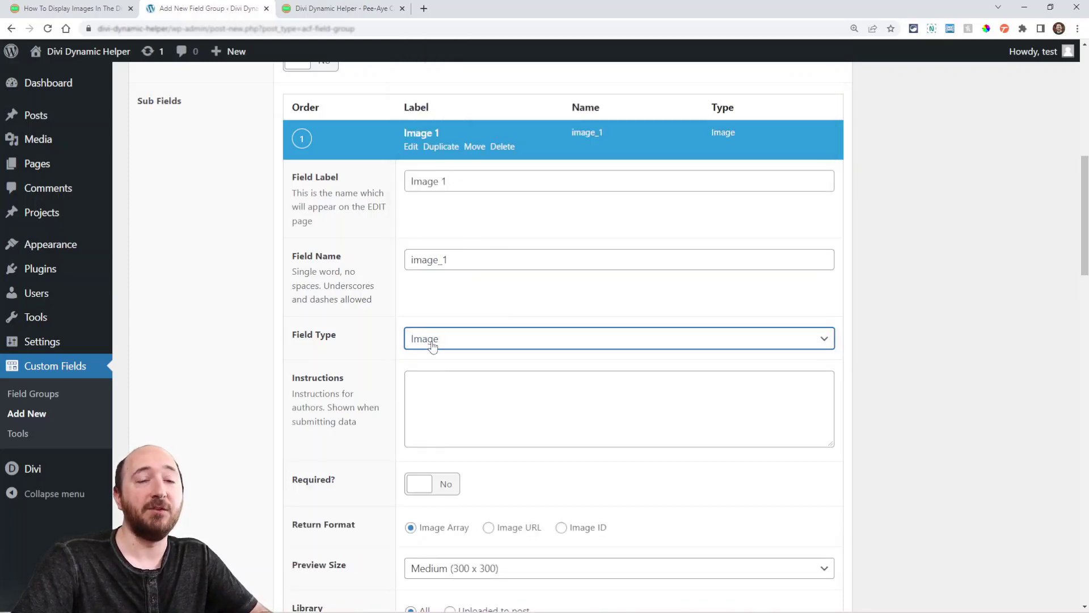
{"action": "scroll", "coordinate": [433, 357], "scroll_direction": "down", "scroll_amount": 10}
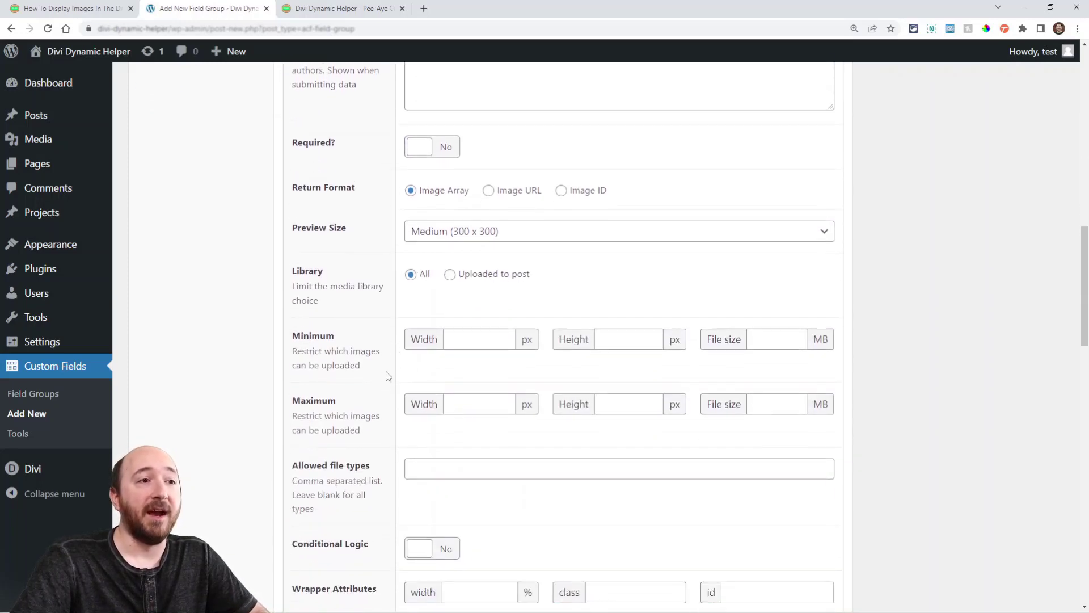
{"action": "scroll", "coordinate": [469, 315], "scroll_direction": "up", "scroll_amount": 8}
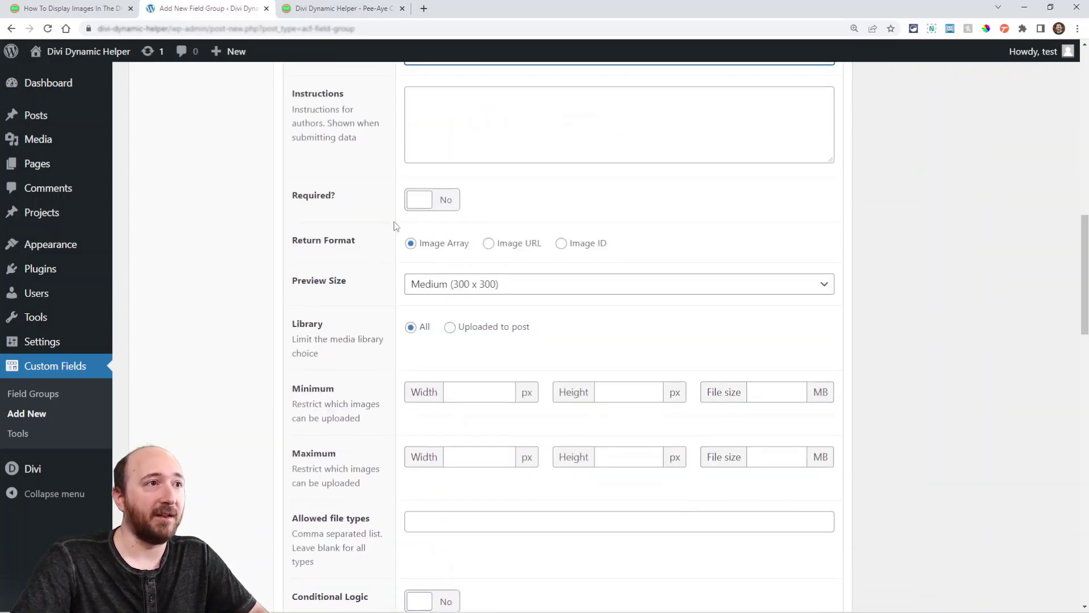
- Add a second sub field to the group, labelled "Image 2", with the field type Image
{"action": "scroll", "coordinate": [537, 394], "scroll_direction": "down", "scroll_amount": 8}
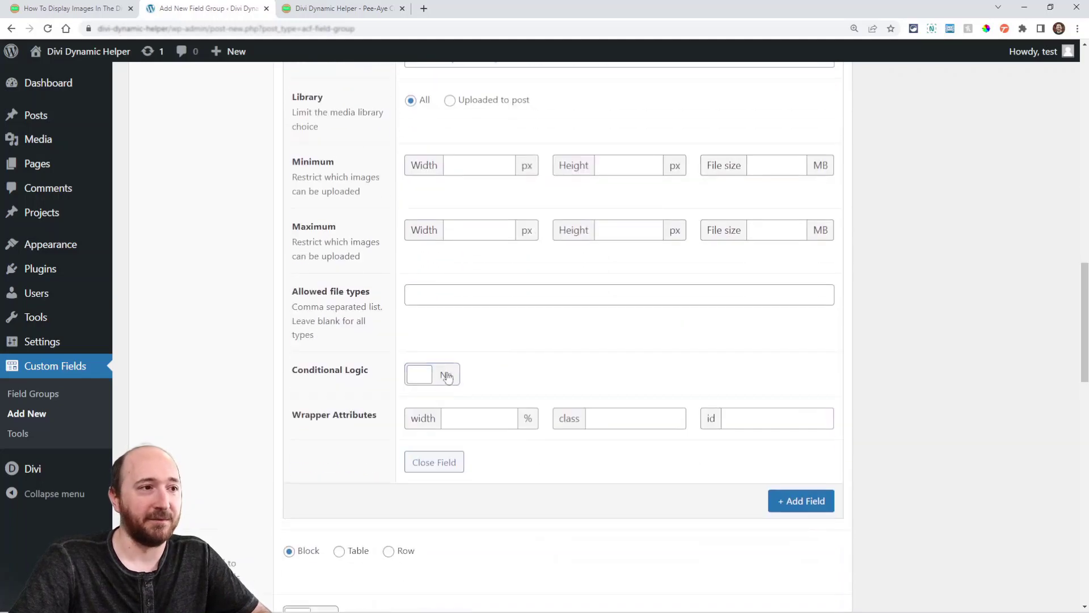
{"action": "left_click", "coordinate": [793, 333]}
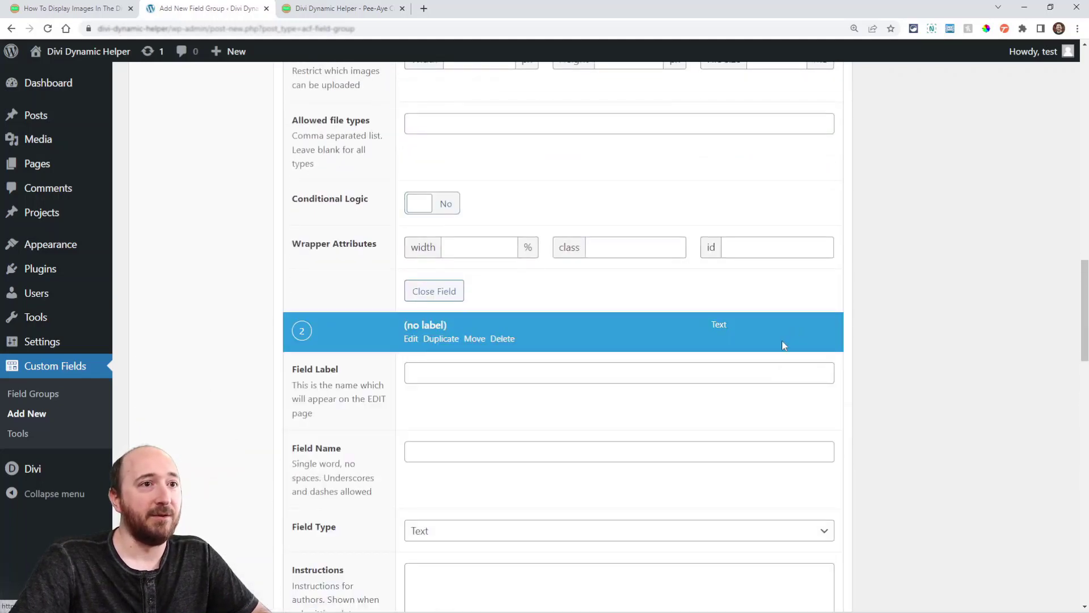
{"action": "type", "text": "Image"}
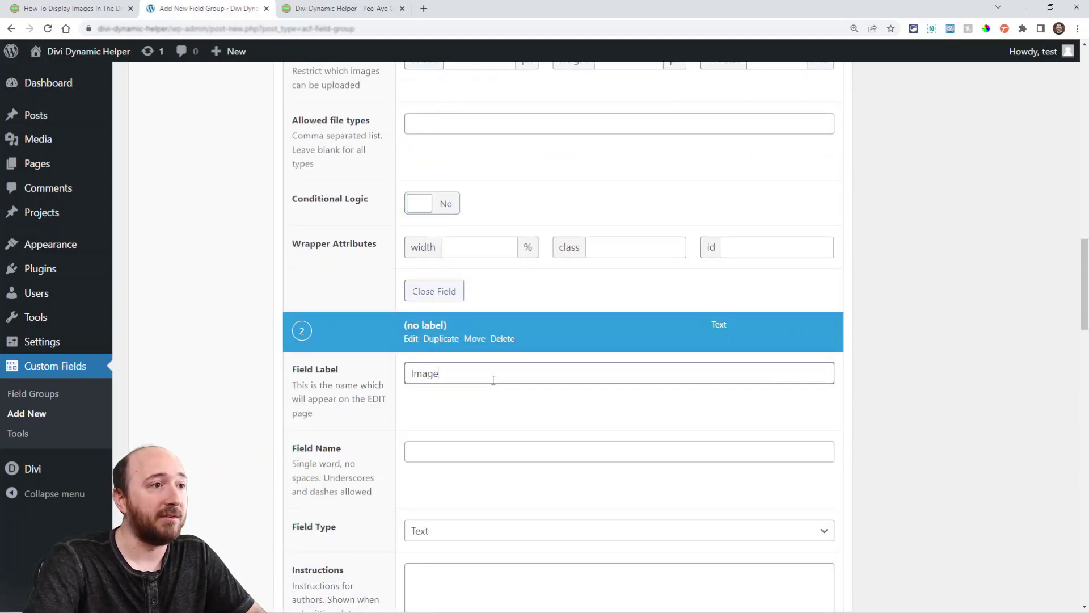
{"action": "type", "text": " 2"}
{"action": "scroll", "coordinate": [494, 380], "scroll_direction": "down", "scroll_amount": 2}
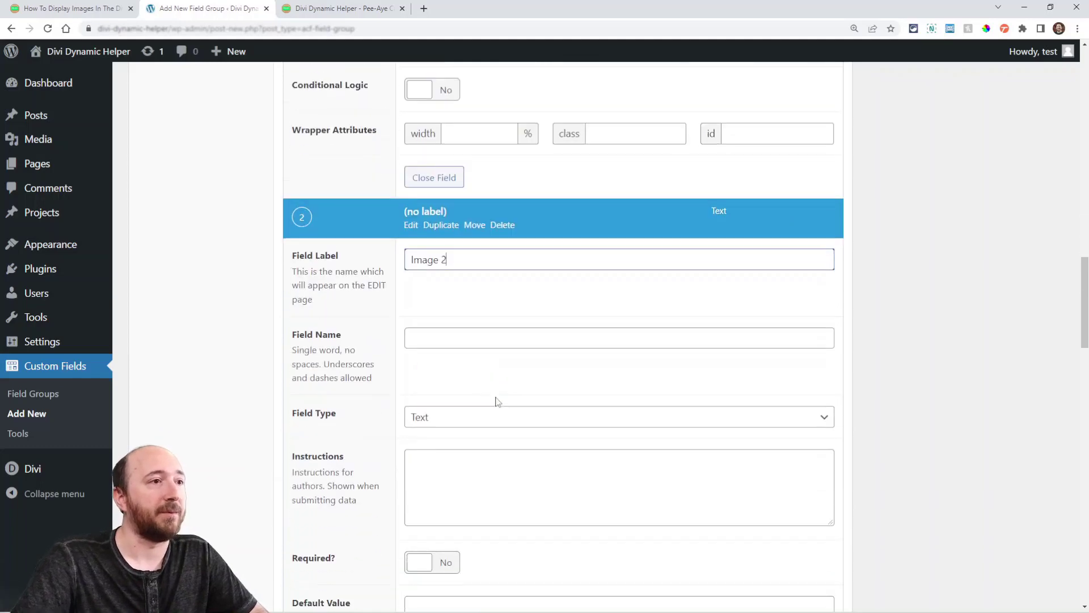
{"action": "left_click", "coordinate": [431, 417]}
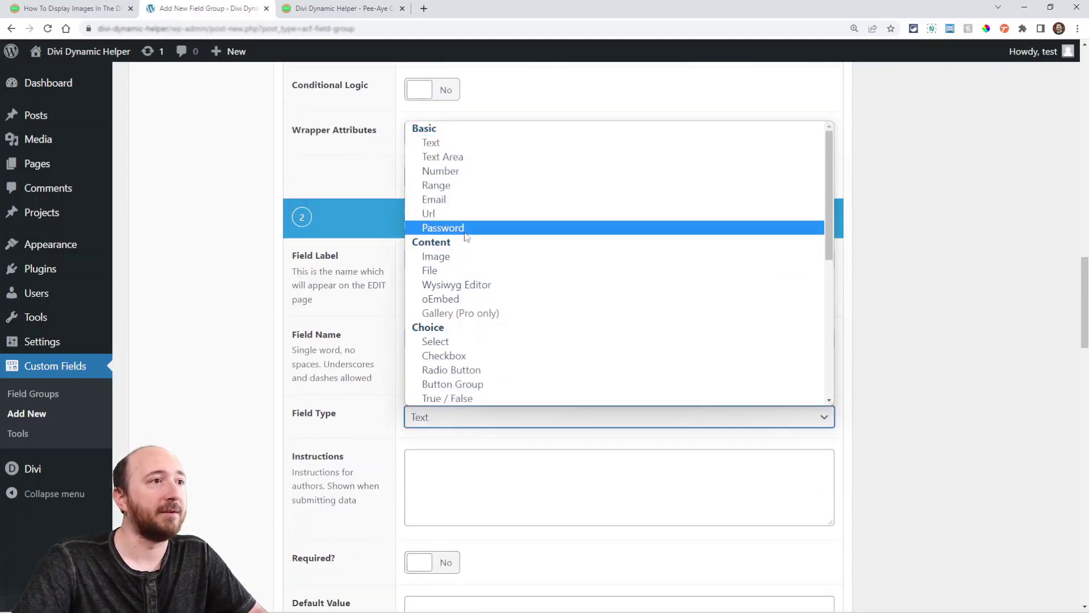
{"action": "left_click", "coordinate": [448, 256]}
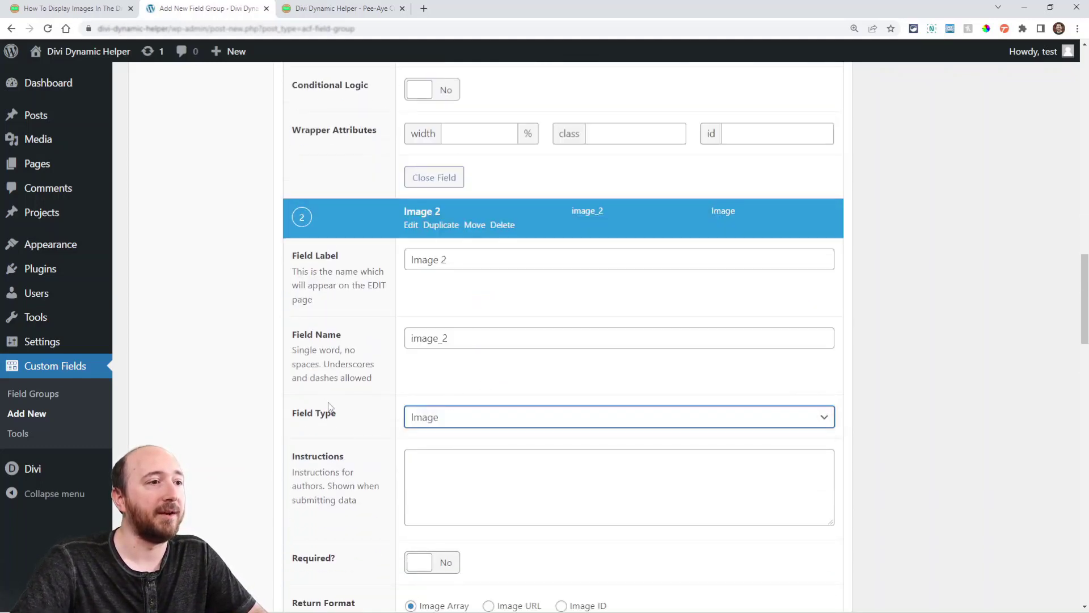
- Add three more sub fields of type Image, labelled "Image 3", "Image 4" and "Image 5"
{"action": "scroll", "coordinate": [493, 397], "scroll_direction": "down", "scroll_amount": 7}
{"action": "scroll", "coordinate": [547, 426], "scroll_direction": "down", "scroll_amount": 3}
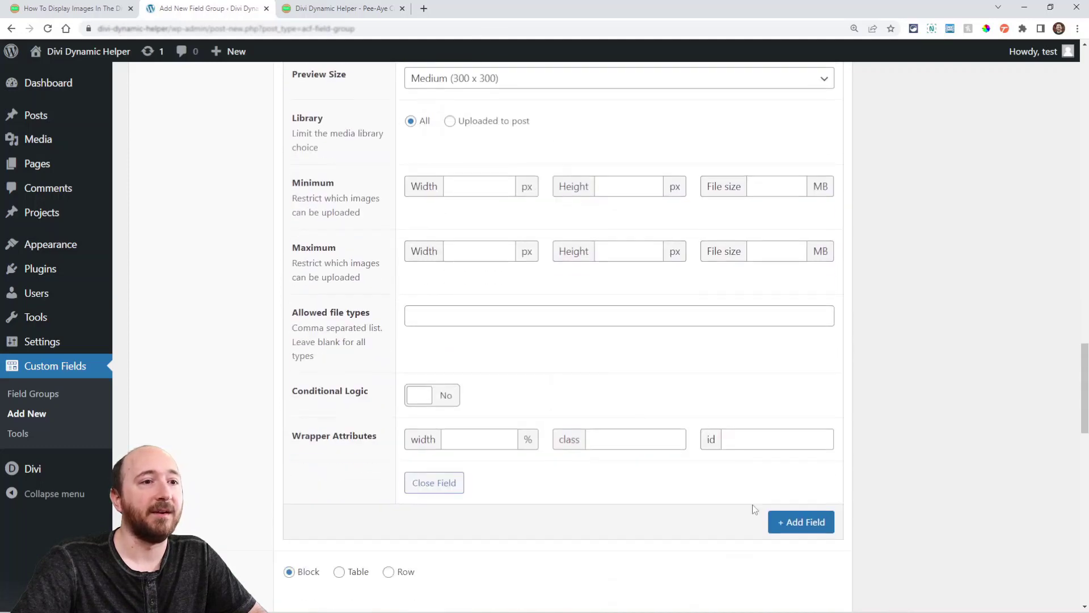
{"action": "left_click", "coordinate": [794, 521]}
{"action": "scroll", "coordinate": [678, 508], "scroll_direction": "down", "scroll_amount": 2}
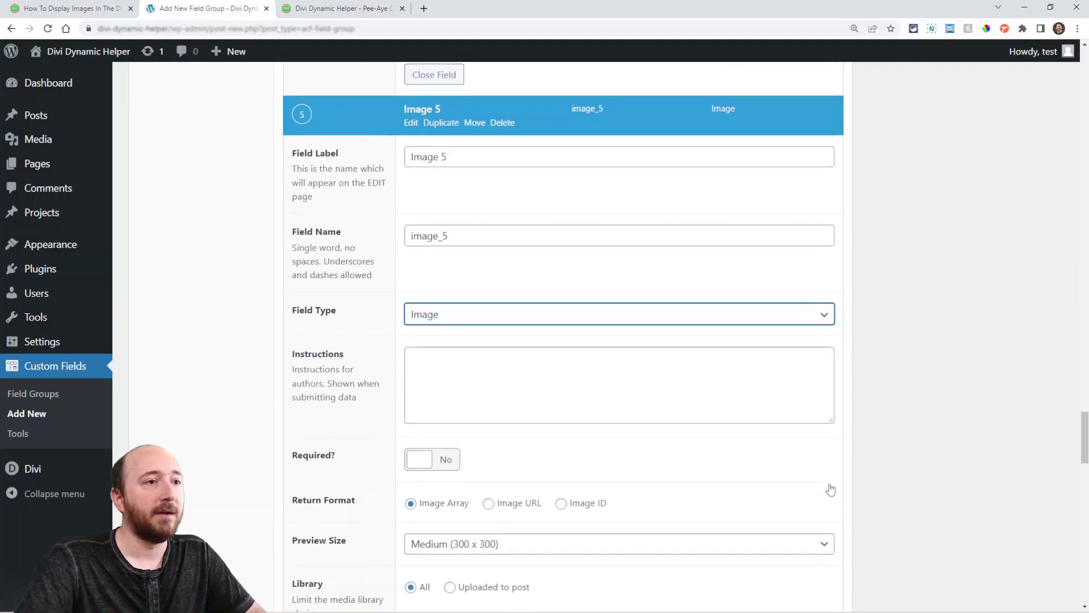
- Switch to the written tutorial and read its section on how many image fields to add to the group
{"action": "scroll", "coordinate": [830, 487], "scroll_direction": "up", "scroll_amount": 3}
{"action": "scroll", "coordinate": [830, 487], "scroll_direction": "up", "scroll_amount": 8}
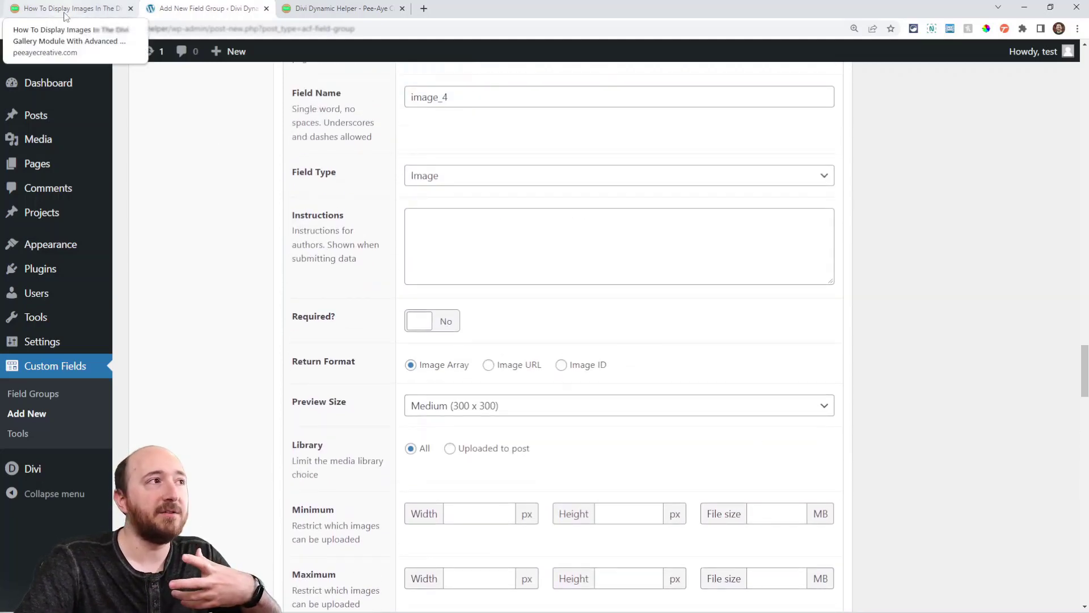
{"action": "left_click", "coordinate": [65, 15]}
{"action": "scroll", "coordinate": [503, 297], "scroll_direction": "down", "scroll_amount": 20}
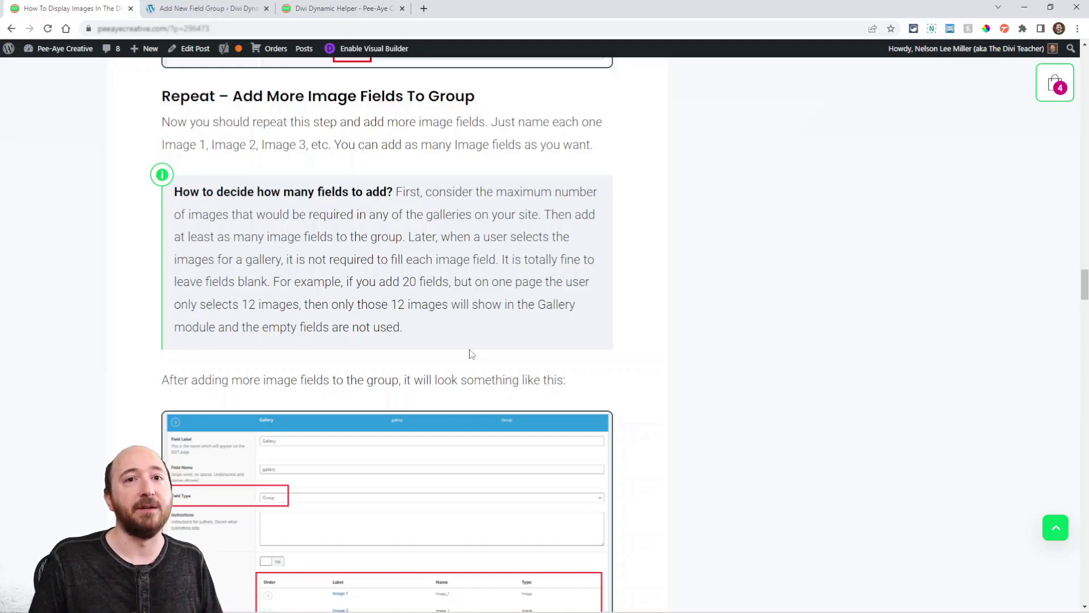
- Return to the field group editor and collapse sub fields Image 1 to Image 5 and their parent Gallery Image Group
{"action": "key", "text": "ctrl+Tab"}
{"action": "scroll", "coordinate": [885, 497], "scroll_direction": "down", "scroll_amount": 2}
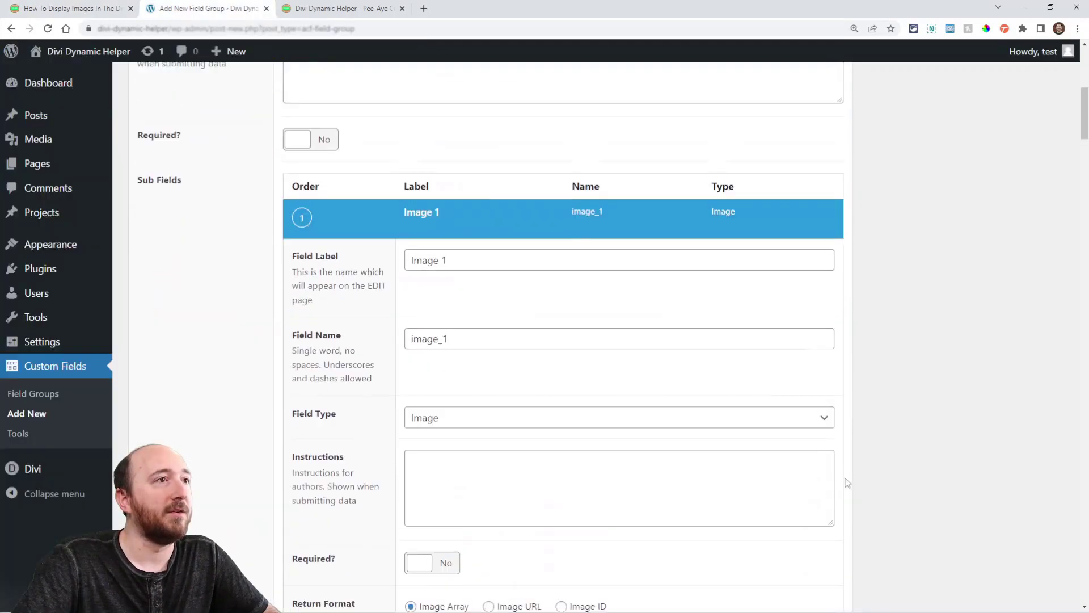
{"action": "scroll", "coordinate": [846, 482], "scroll_direction": "up", "scroll_amount": 1}
{"action": "left_click", "coordinate": [432, 260]}
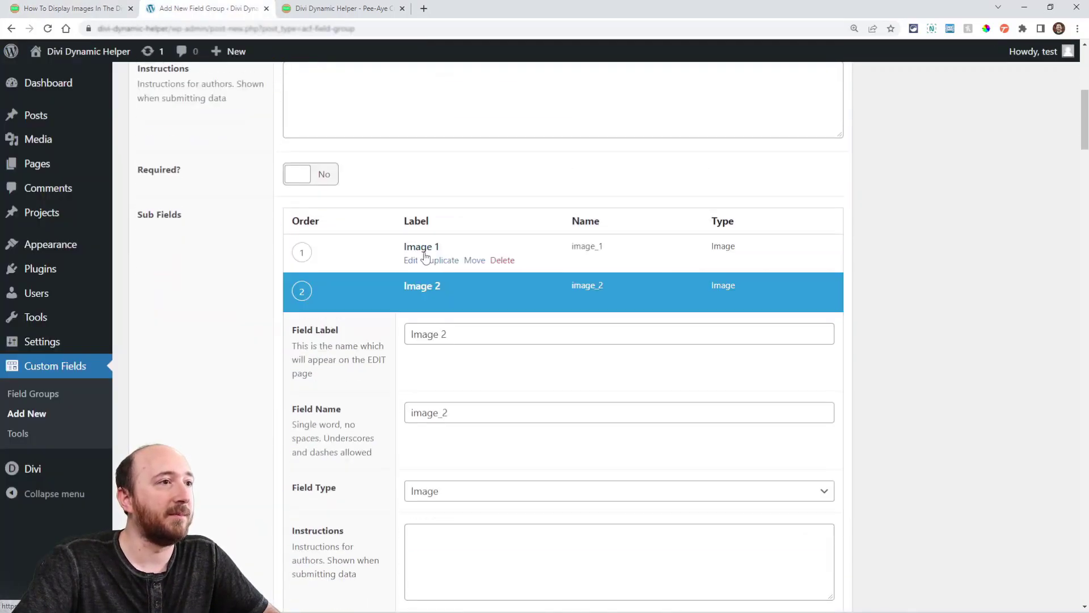
{"action": "left_click", "coordinate": [432, 299]}
{"action": "left_click", "coordinate": [431, 339]}
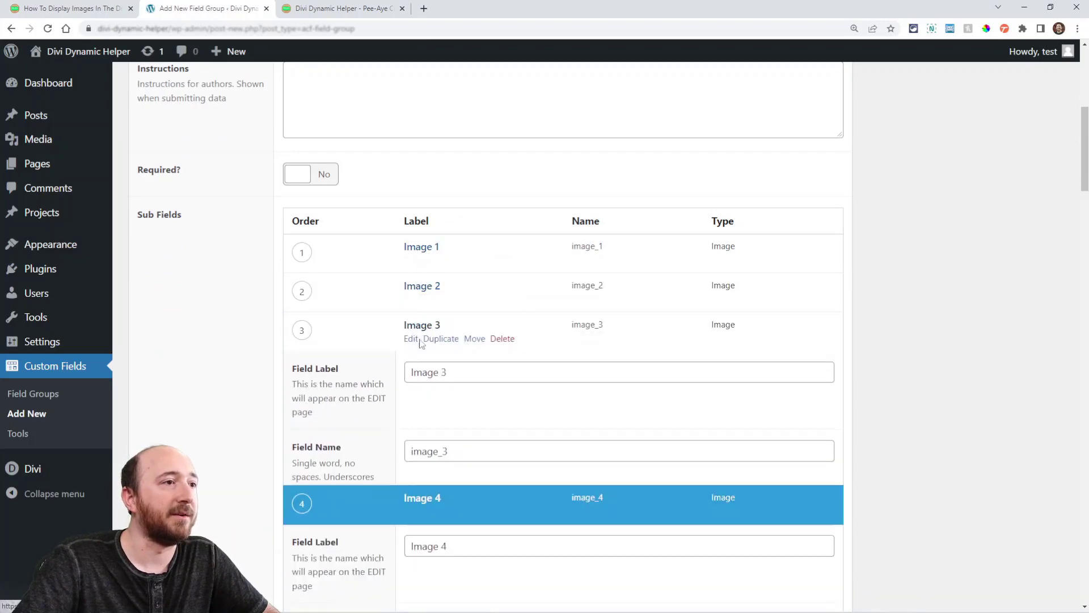
{"action": "left_click", "coordinate": [430, 378]}
{"action": "left_click", "coordinate": [421, 402]}
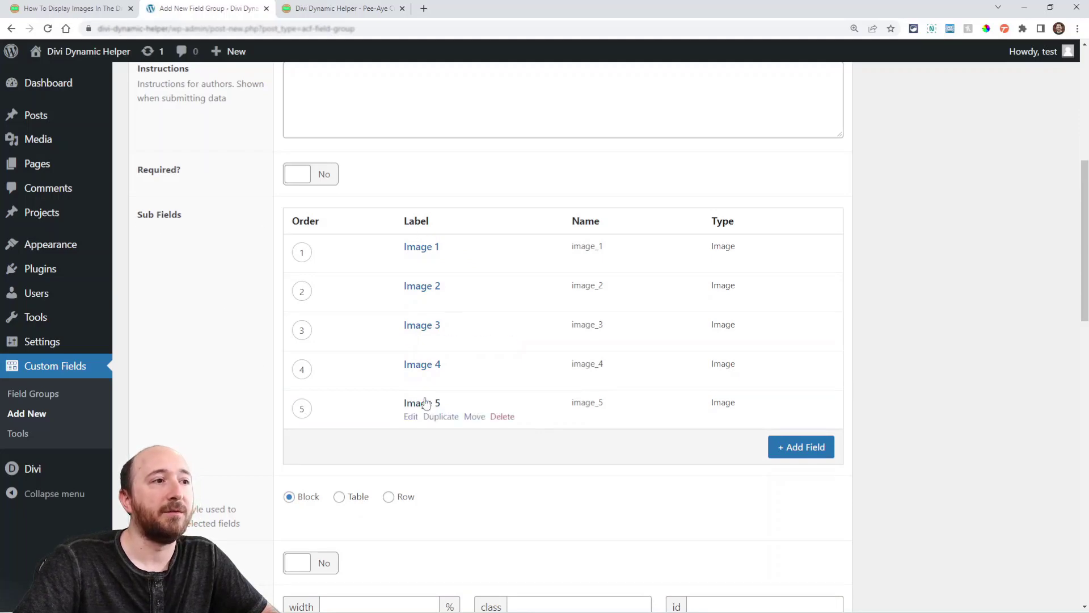
{"action": "scroll", "coordinate": [474, 406], "scroll_direction": "up", "scroll_amount": 7}
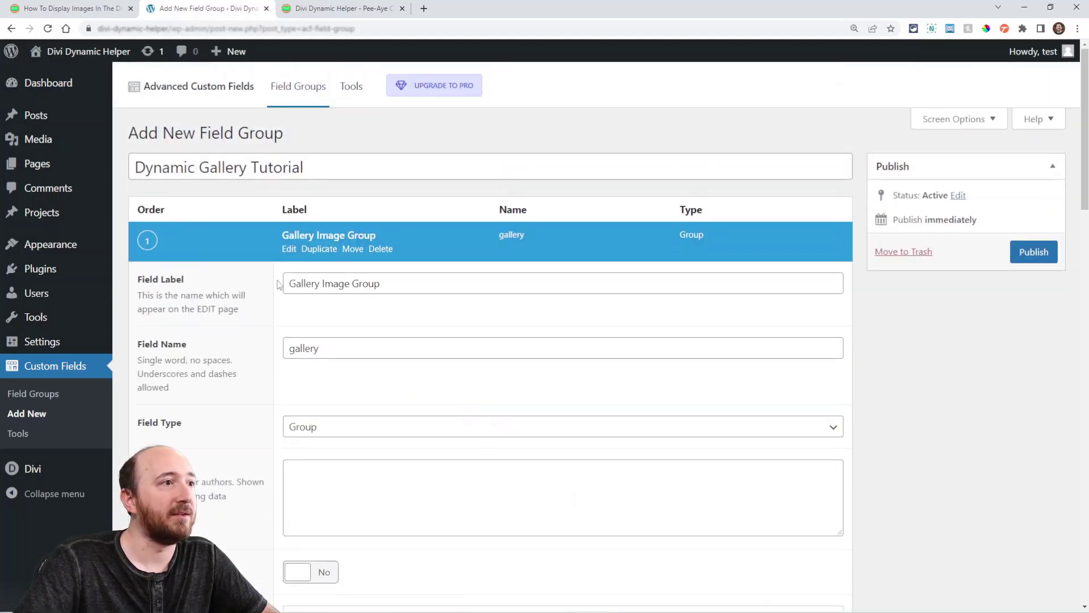
{"action": "left_click", "coordinate": [329, 237]}
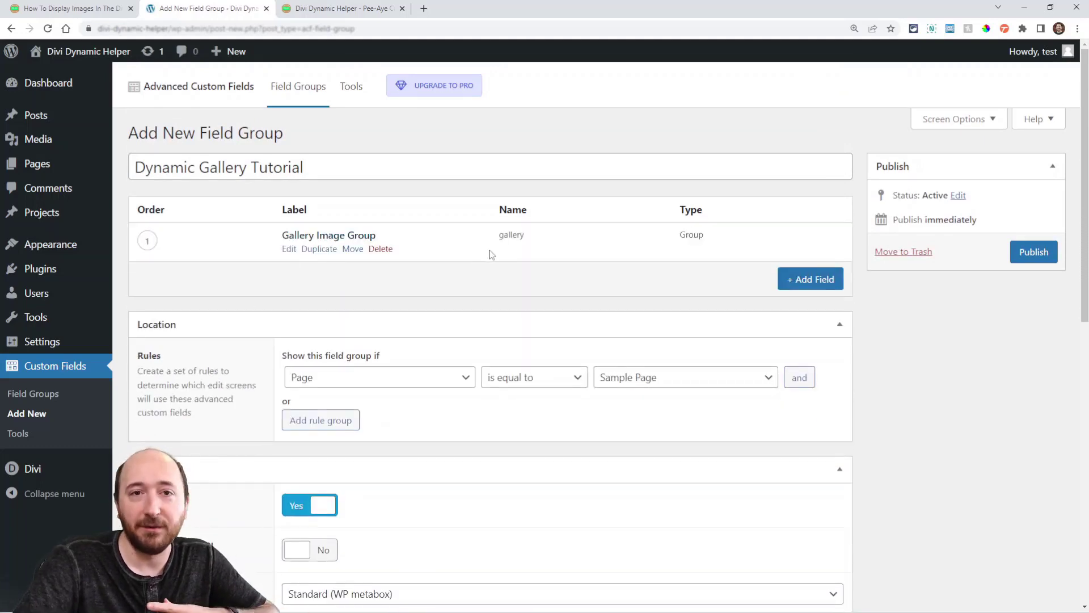
- Review the field group's settings and publish the Dynamic Gallery Tutorial field group
{"action": "scroll", "coordinate": [545, 316], "scroll_direction": "down", "scroll_amount": 6}
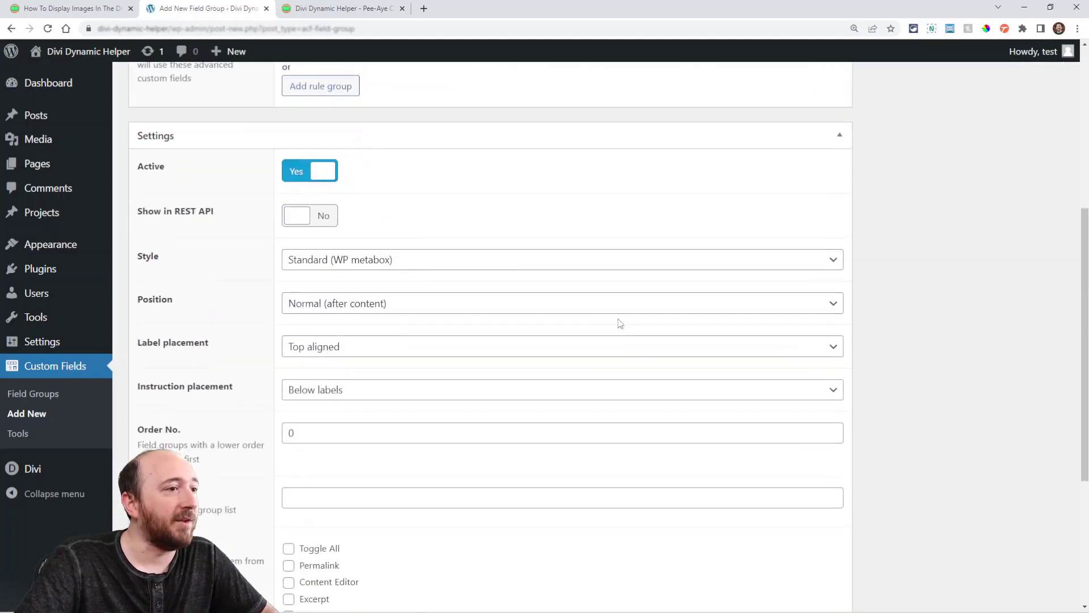
{"action": "scroll", "coordinate": [620, 323], "scroll_direction": "up", "scroll_amount": 6}
{"action": "left_click", "coordinate": [1031, 254]}
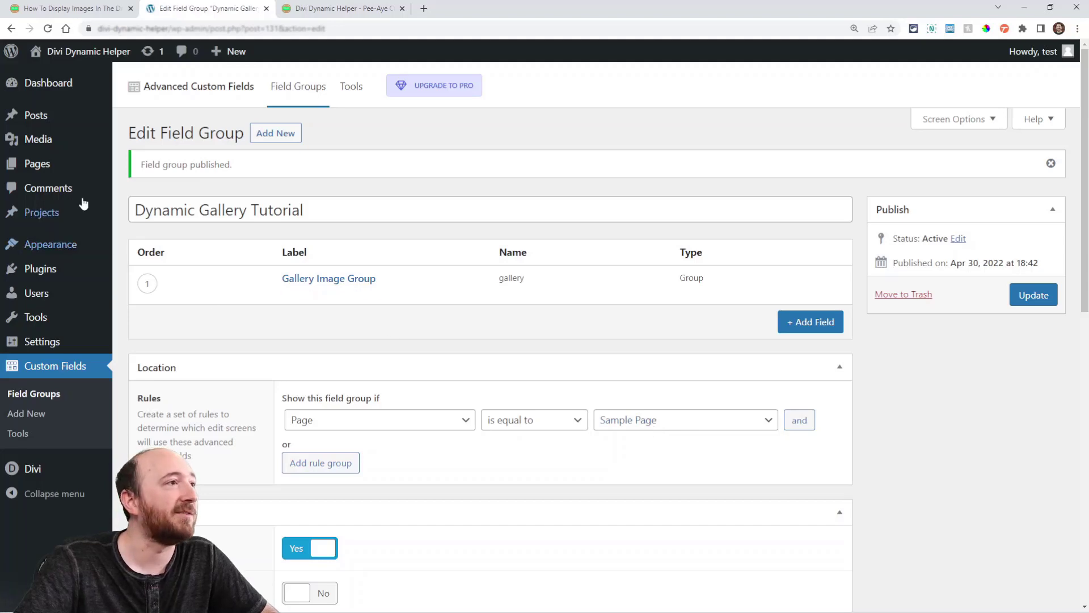
- Open Sample Page for editing and go to its Gallery Image Group fields
{"action": "left_click", "coordinate": [37, 164]}
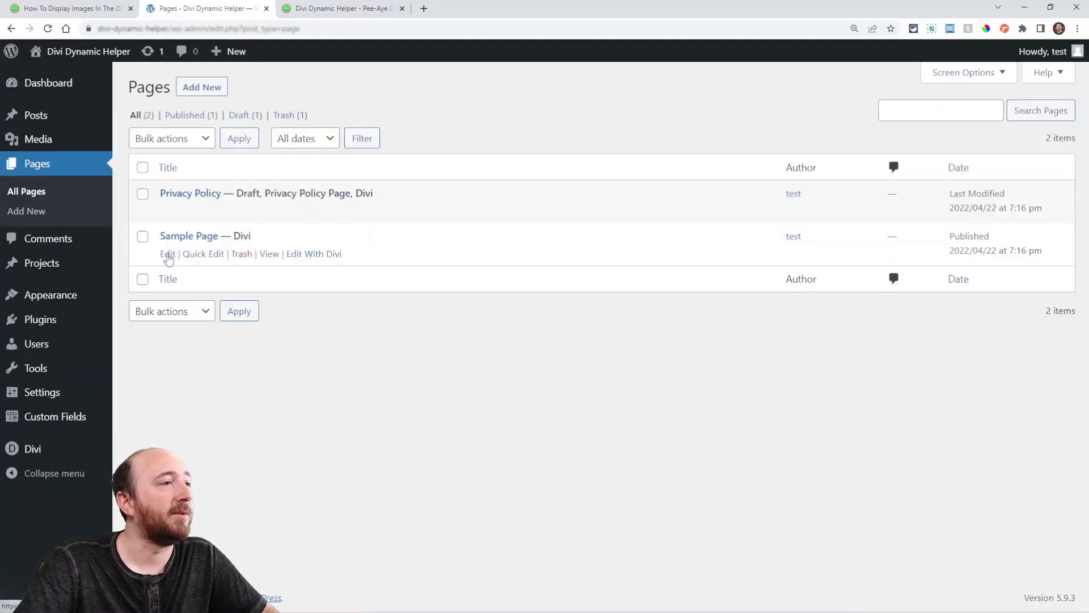
{"action": "left_click", "coordinate": [168, 255]}
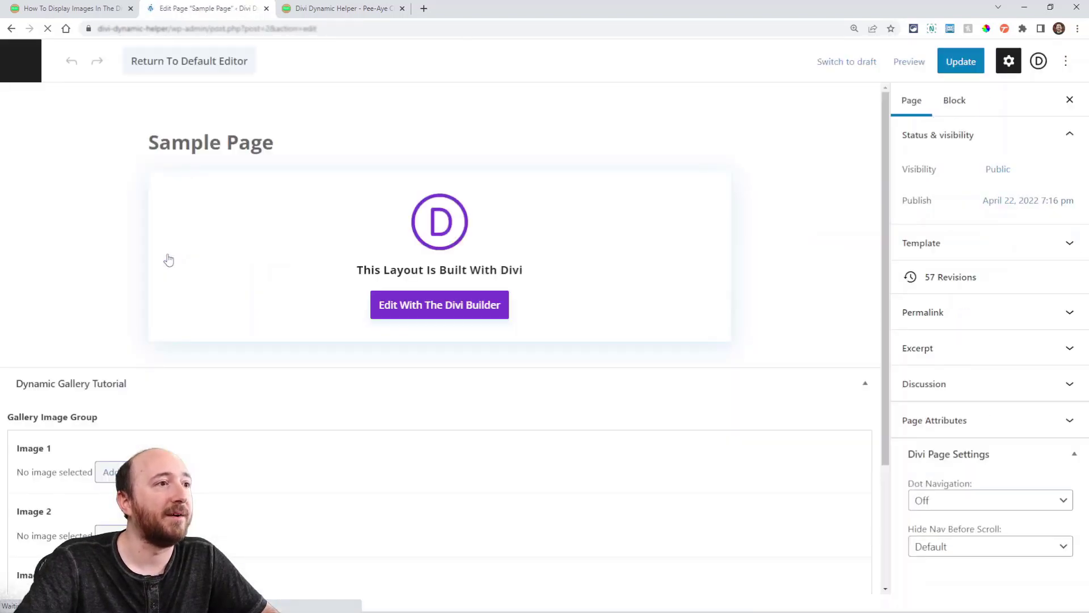
{"action": "scroll", "coordinate": [366, 332], "scroll_direction": "down", "scroll_amount": 3}
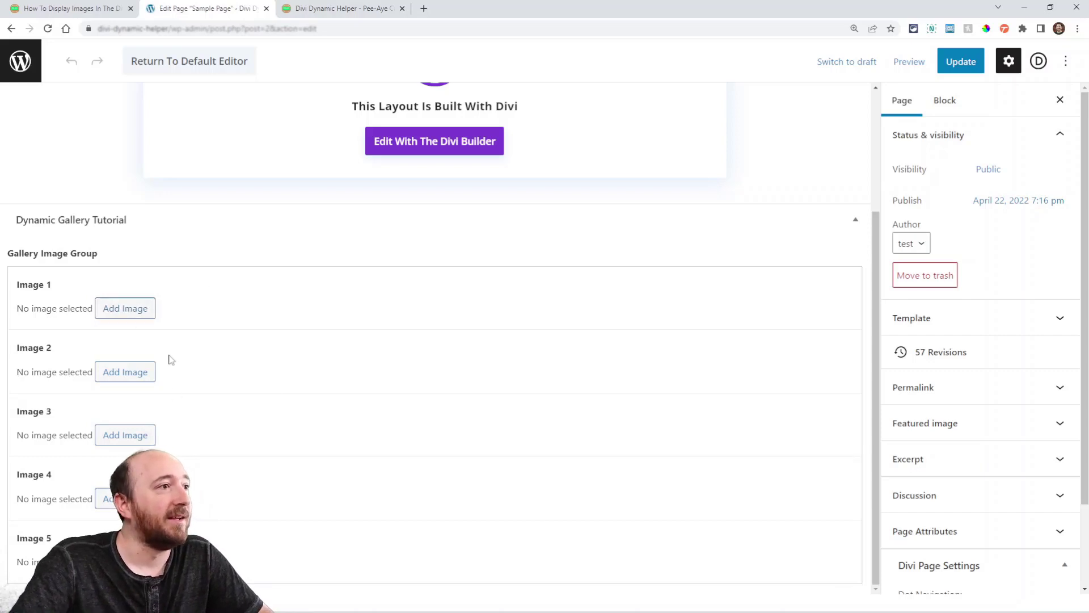
- Fill Image 1 to Image 5 with media library pictures, starting with the house construction and outlet wiring photos, and update the page
{"action": "left_click", "coordinate": [126, 309]}
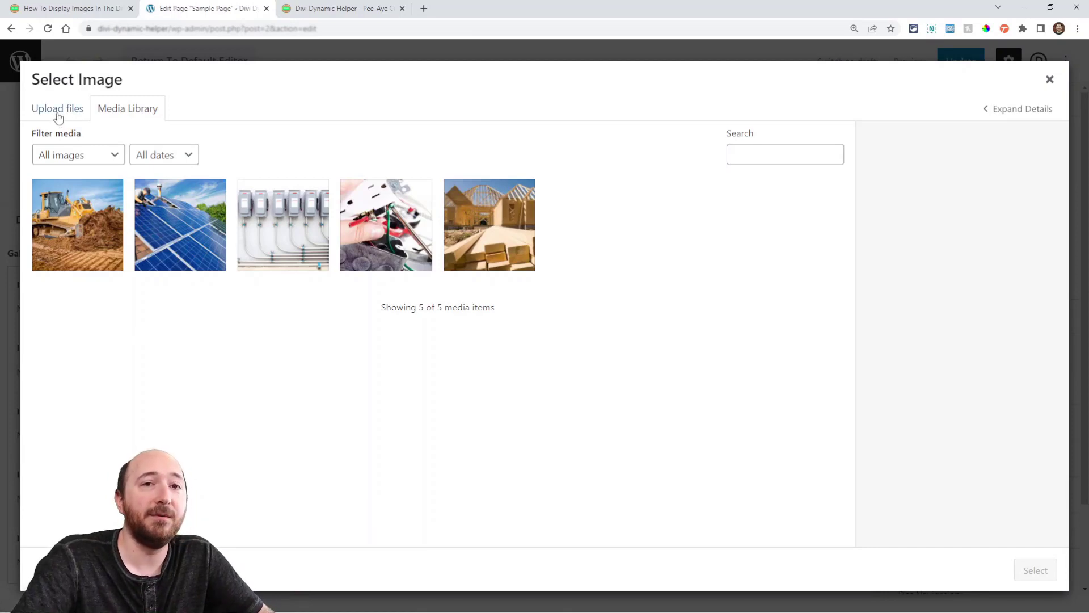
{"action": "left_click", "coordinate": [489, 241]}
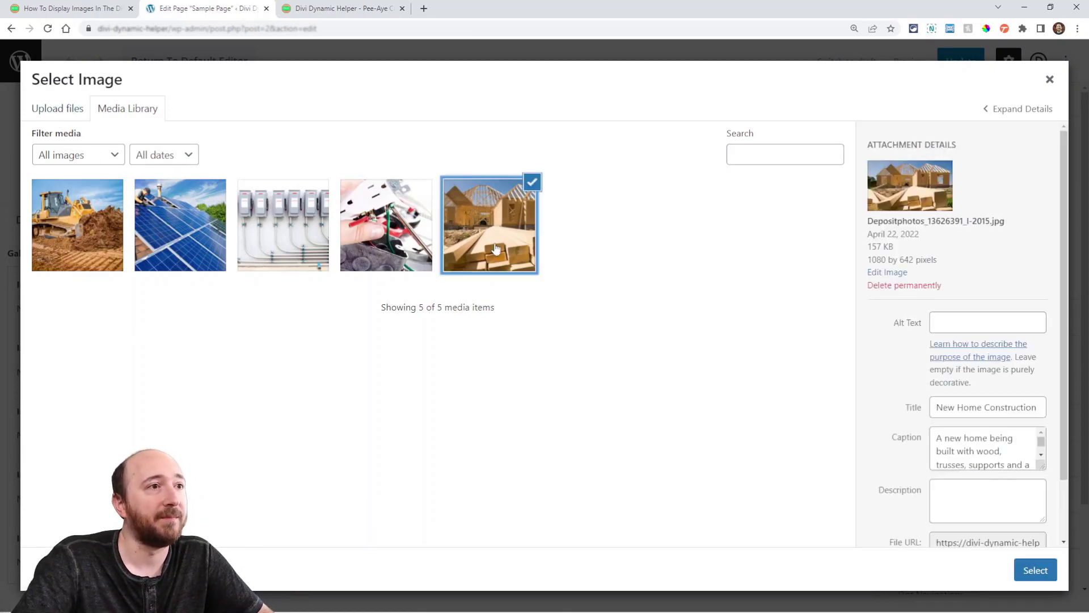
{"action": "left_click", "coordinate": [1033, 570]}
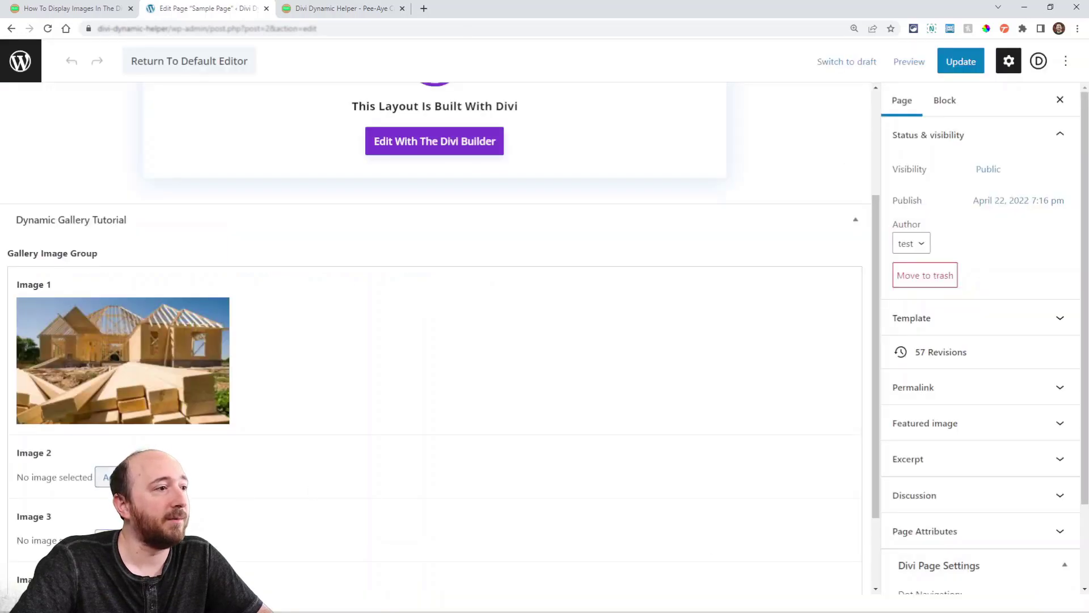
{"action": "left_click", "coordinate": [107, 477]}
{"action": "left_click", "coordinate": [391, 244]}
{"action": "left_click", "coordinate": [1032, 570]}
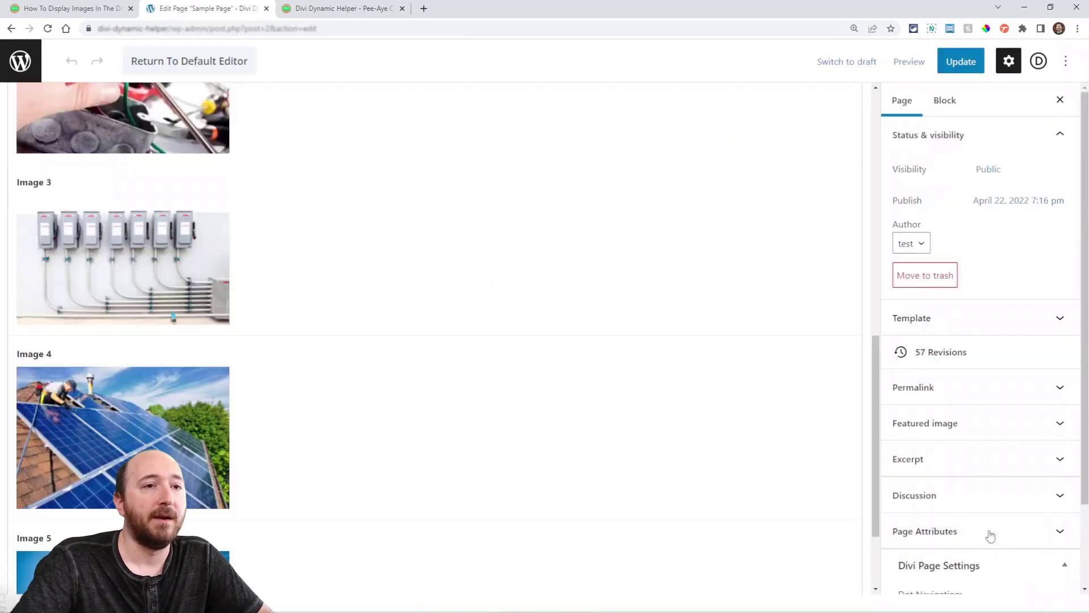
{"action": "scroll", "coordinate": [842, 361], "scroll_direction": "up", "scroll_amount": 5}
{"action": "left_click", "coordinate": [956, 64]}
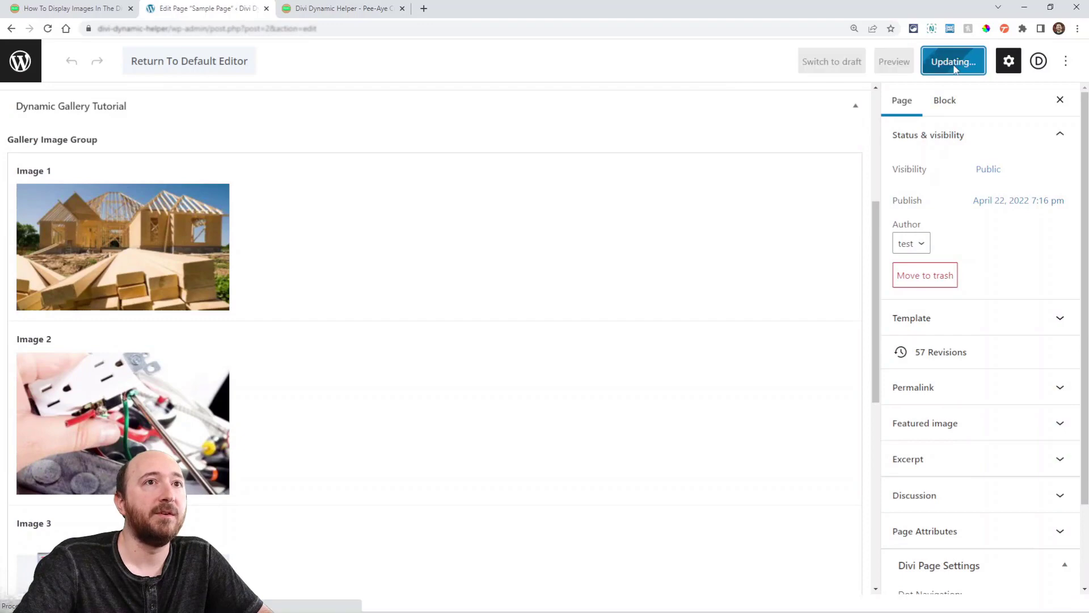
- Open Sample Page in the Divi Builder and insert a Gallery module below the page's last text paragraph
{"action": "scroll", "coordinate": [632, 287], "scroll_direction": "up", "scroll_amount": 5}
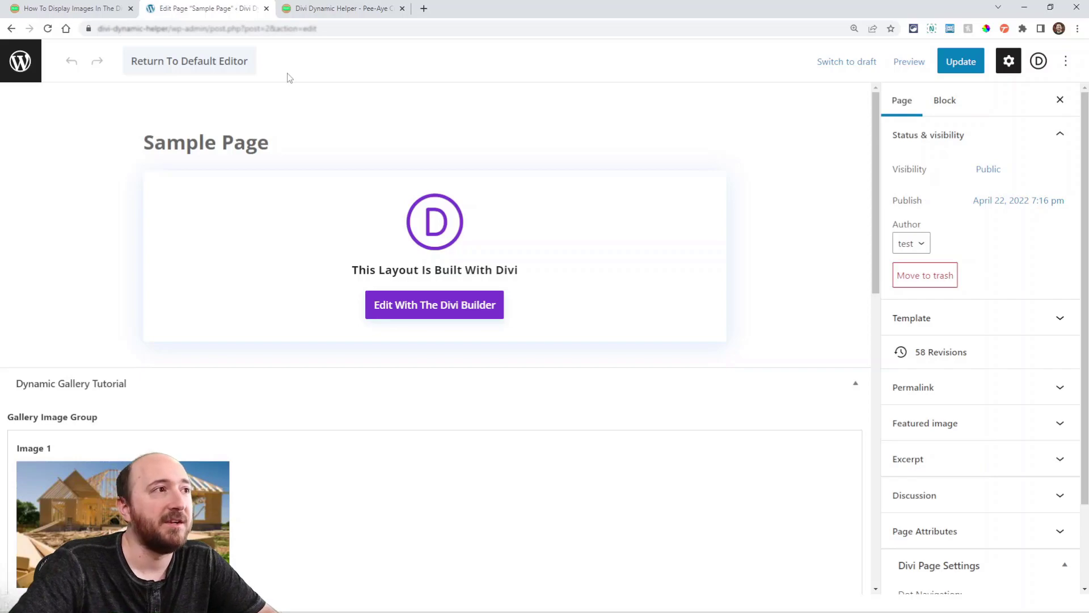
{"action": "left_click", "coordinate": [413, 315]}
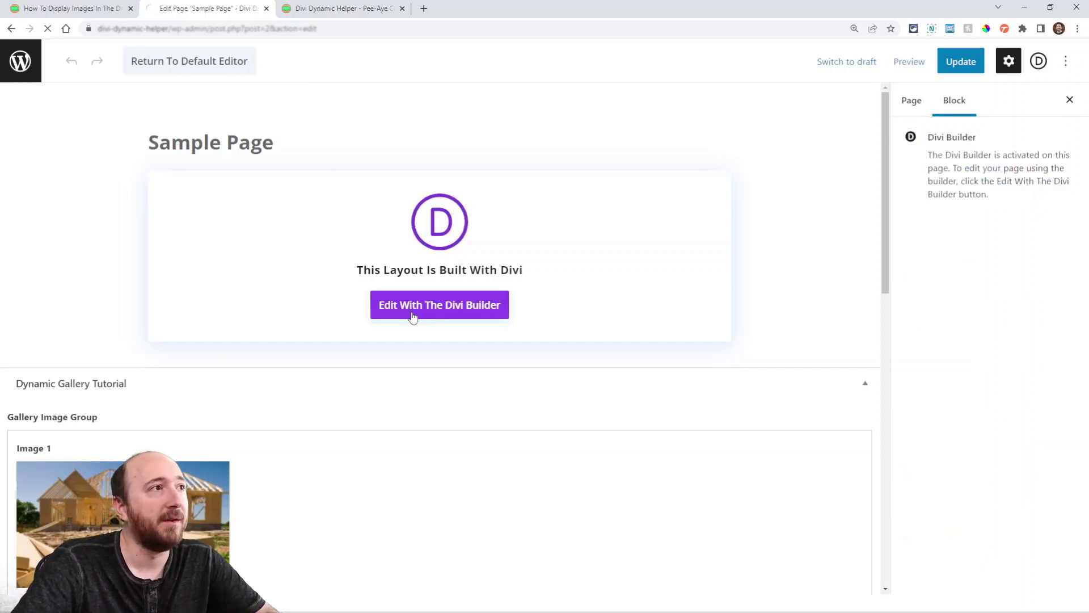
{"action": "scroll", "coordinate": [529, 344], "scroll_direction": "down", "scroll_amount": 3}
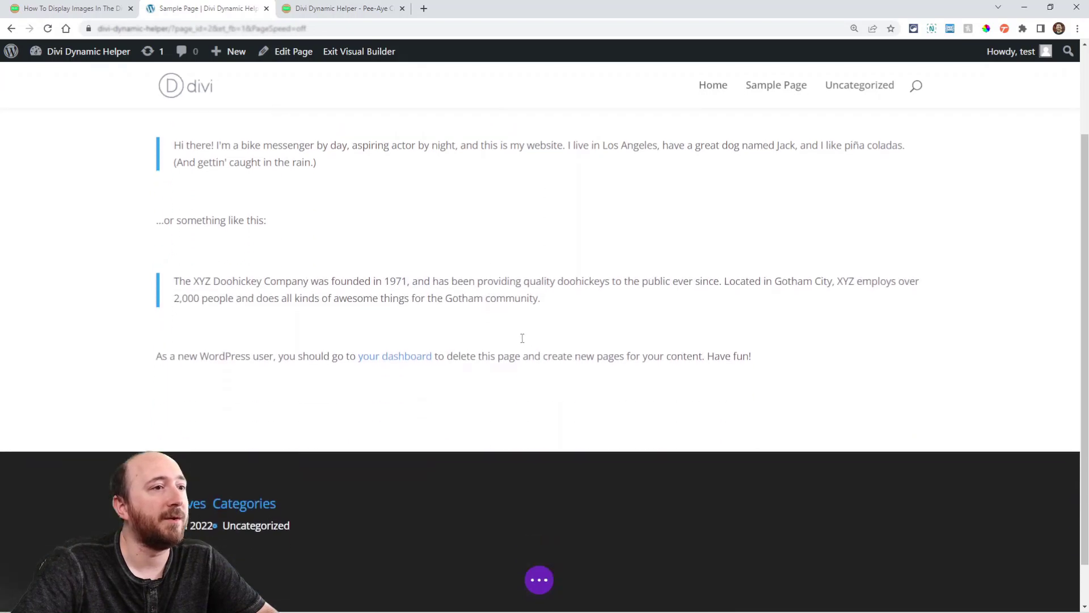
{"action": "left_click", "coordinate": [539, 346]}
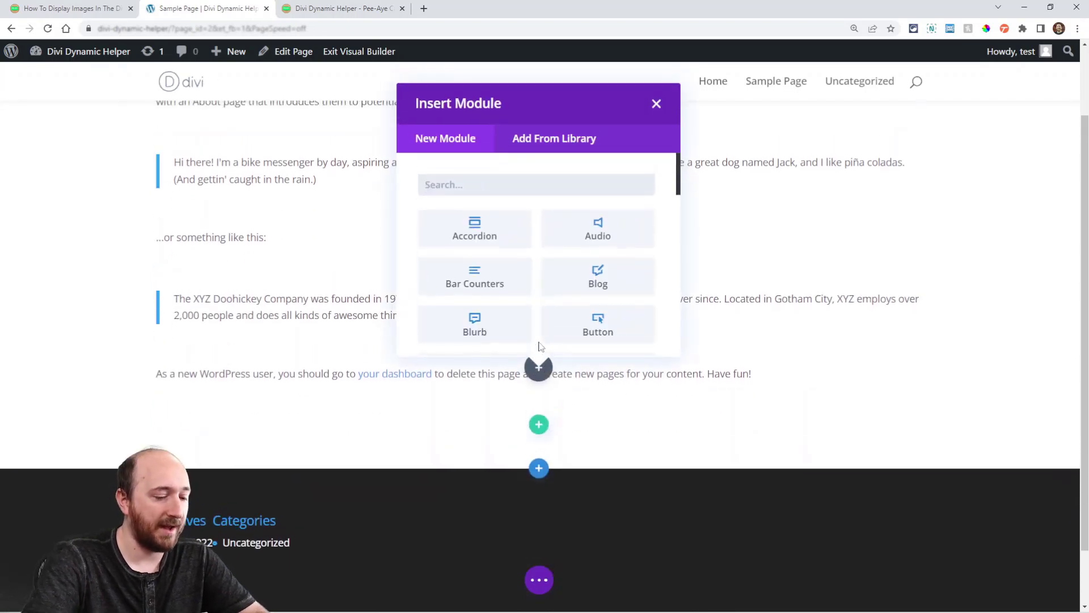
{"action": "type", "text": "gall"}
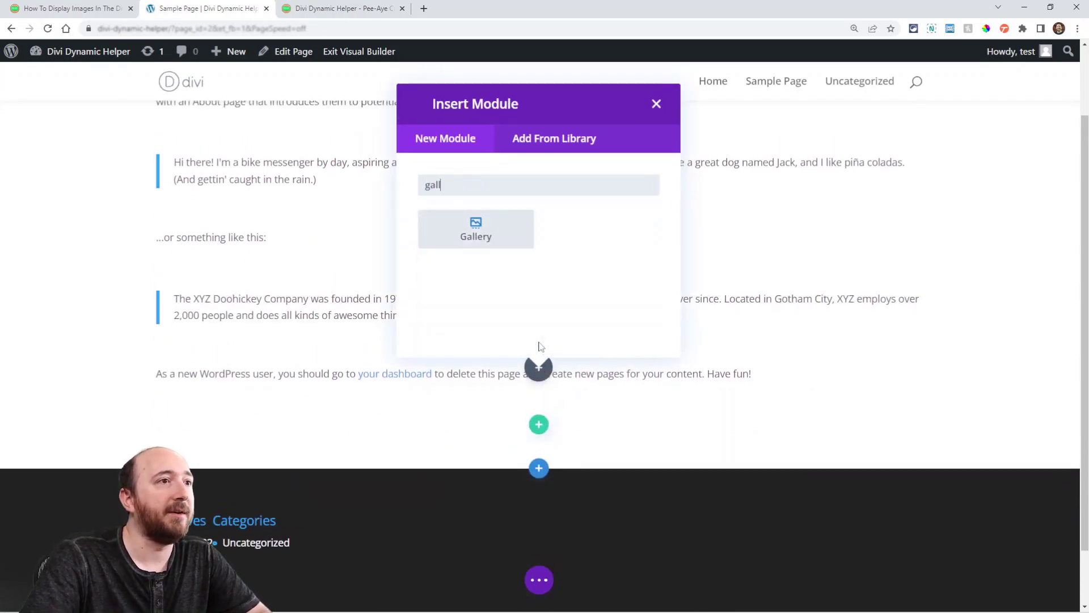
{"action": "left_click", "coordinate": [476, 233]}
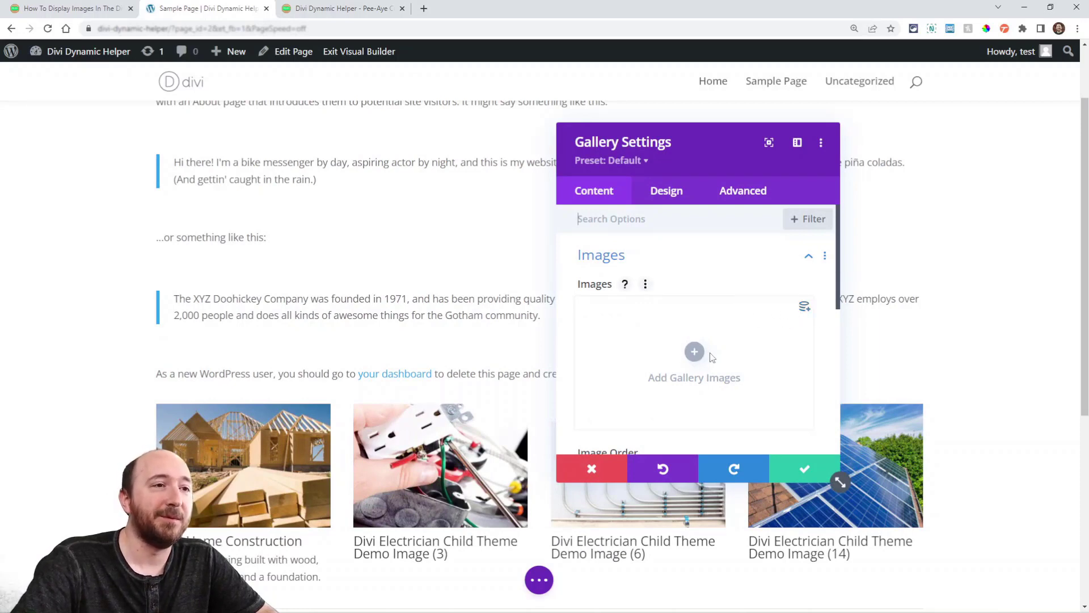
{"action": "left_click", "coordinate": [694, 352]}
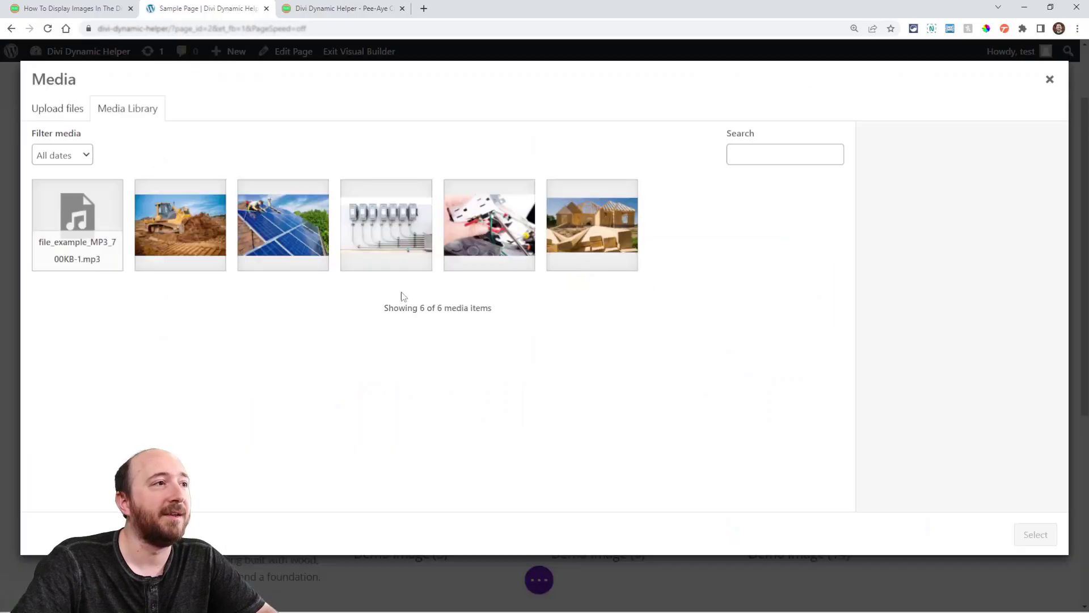
{"action": "left_click", "coordinate": [215, 245]}
{"action": "left_click", "coordinate": [288, 242]}
{"action": "left_click", "coordinate": [1024, 538]}
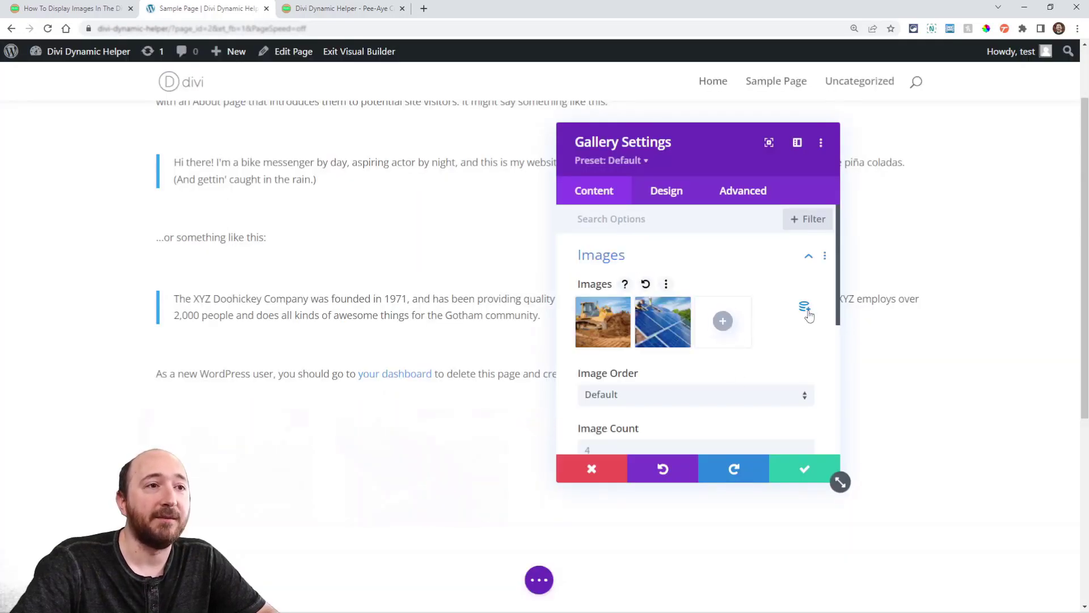
{"action": "left_click", "coordinate": [678, 309]}
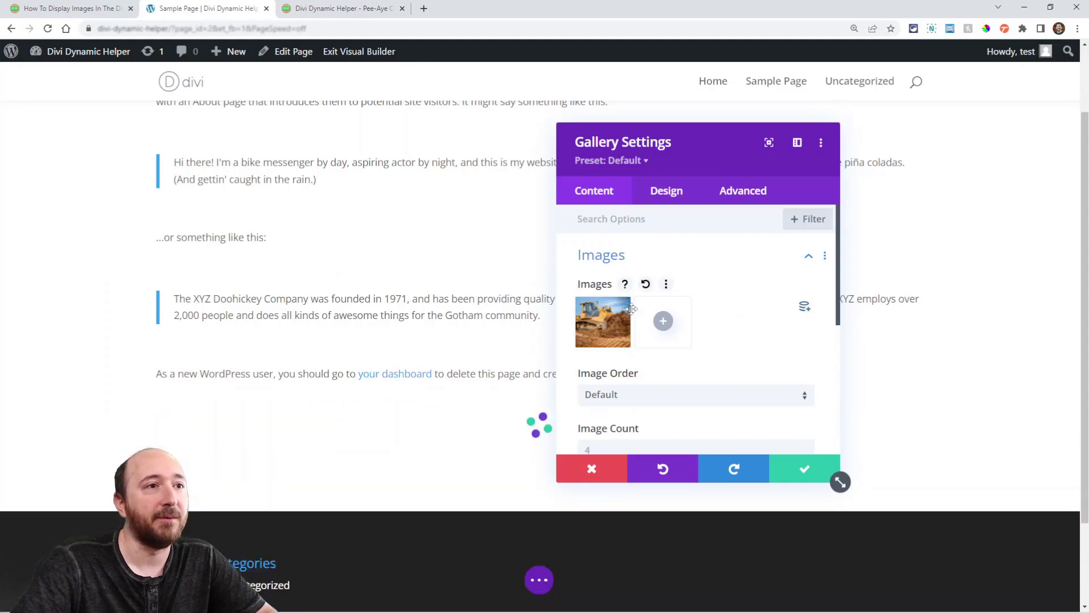
{"action": "left_click", "coordinate": [619, 310]}
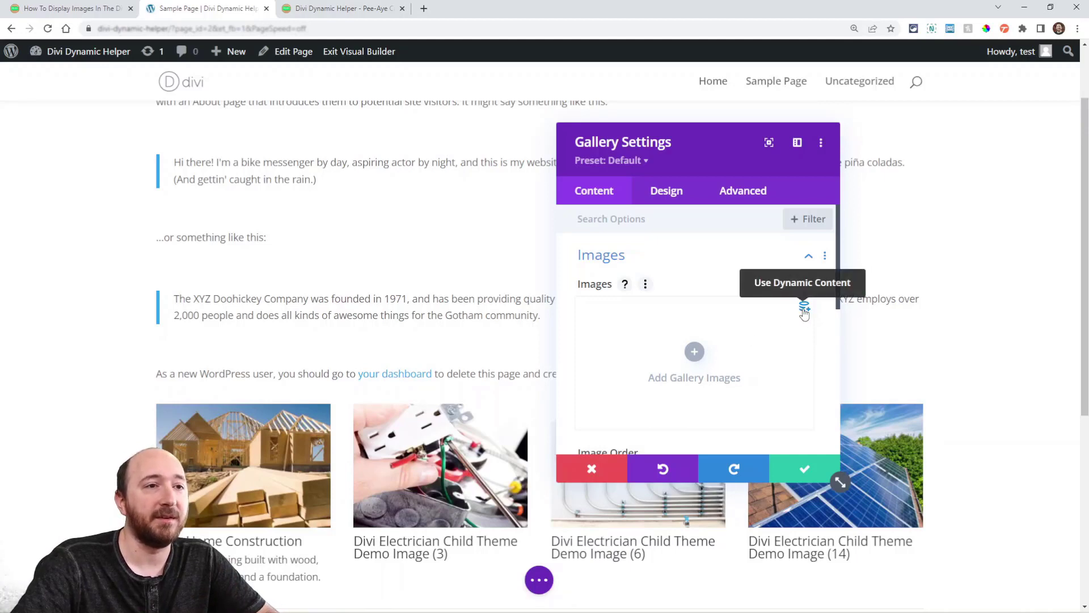
- Set the gallery's images to the dynamic content "Gallery Image Group: Image 1", accept the module settings and save the page
{"action": "left_click", "coordinate": [804, 308]}
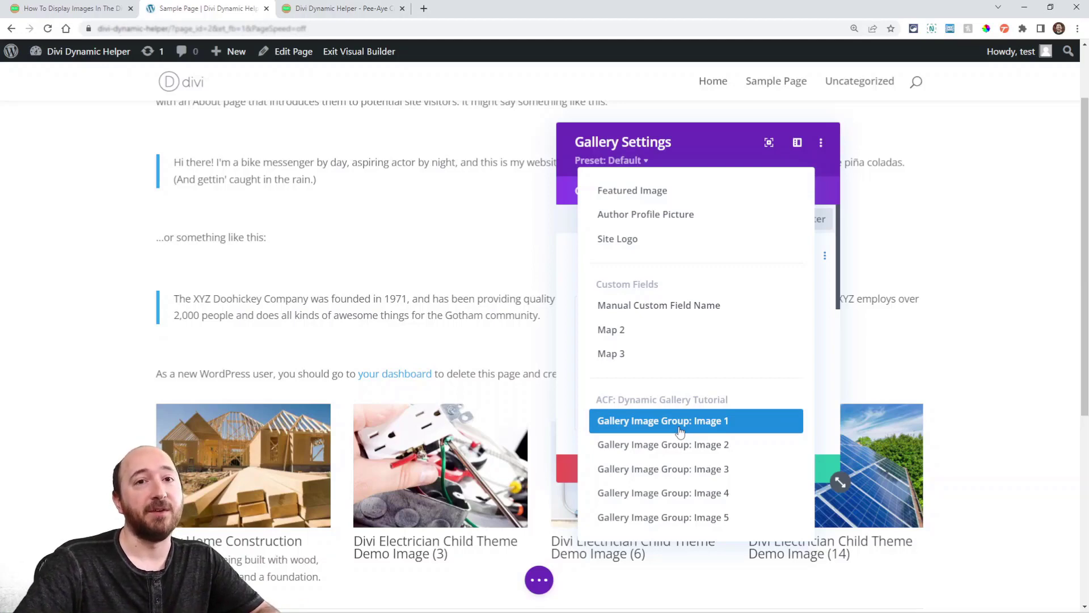
{"action": "left_click", "coordinate": [737, 427]}
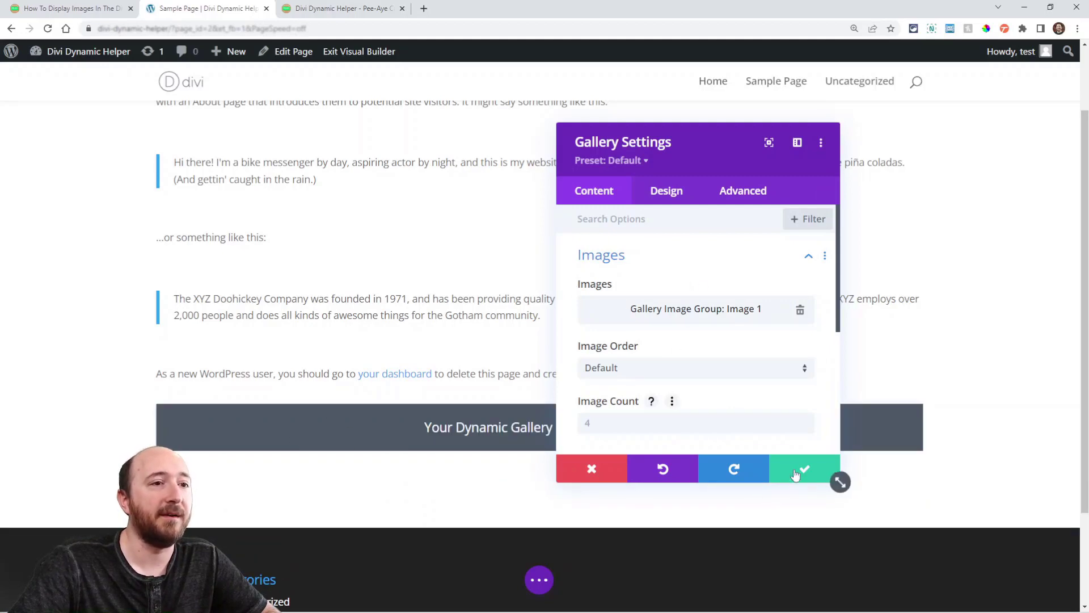
{"action": "left_click", "coordinate": [797, 472]}
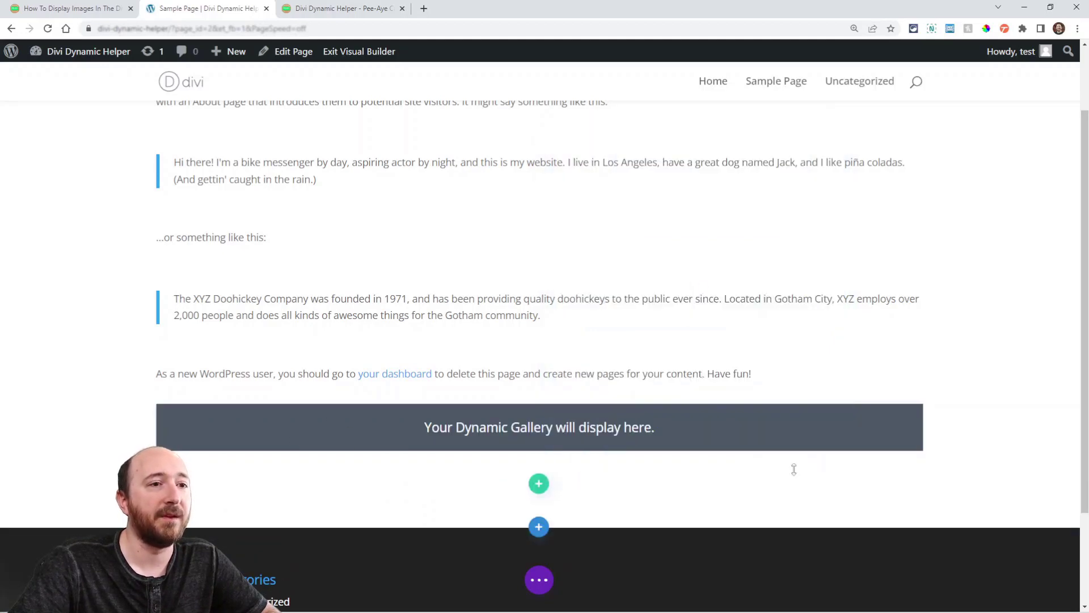
{"action": "left_click", "coordinate": [539, 584]}
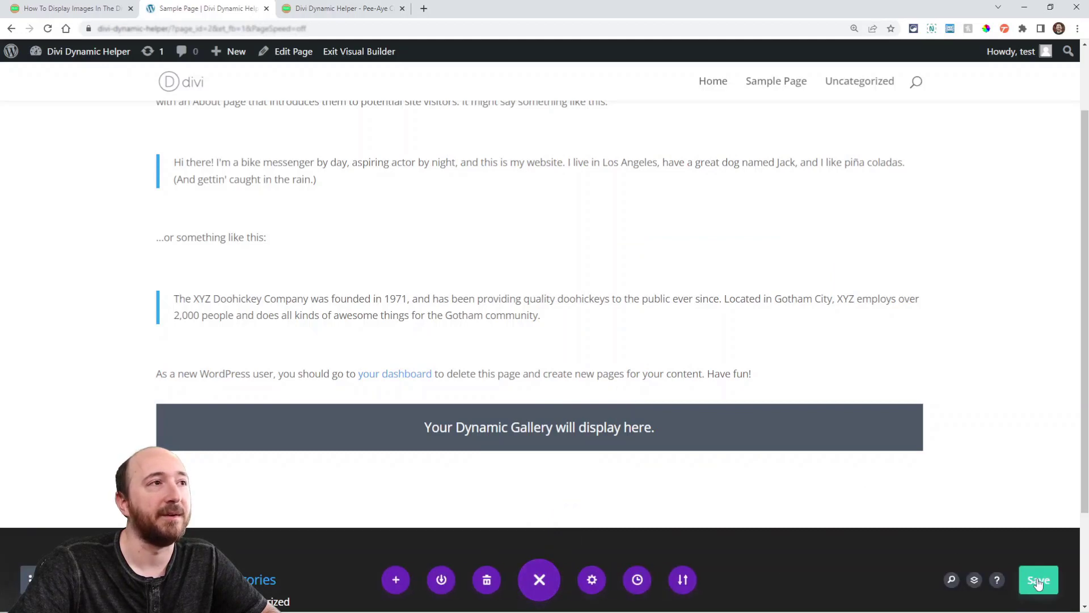
{"action": "left_click", "coordinate": [1034, 580]}
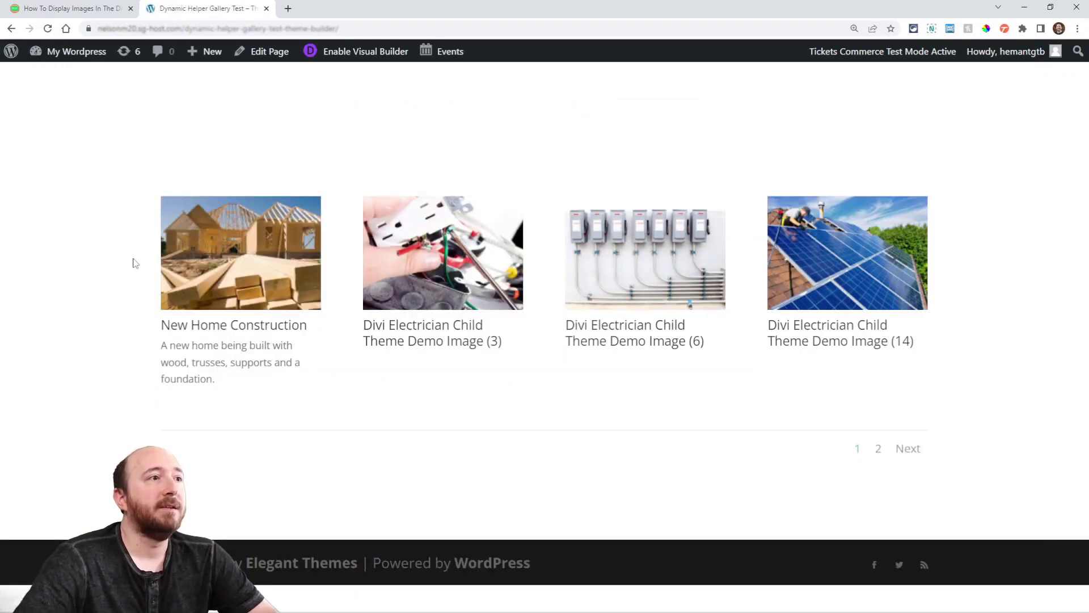
- Check the gallery's pagination on the live page by going to its second page and back to the first
{"action": "left_click", "coordinate": [899, 450]}
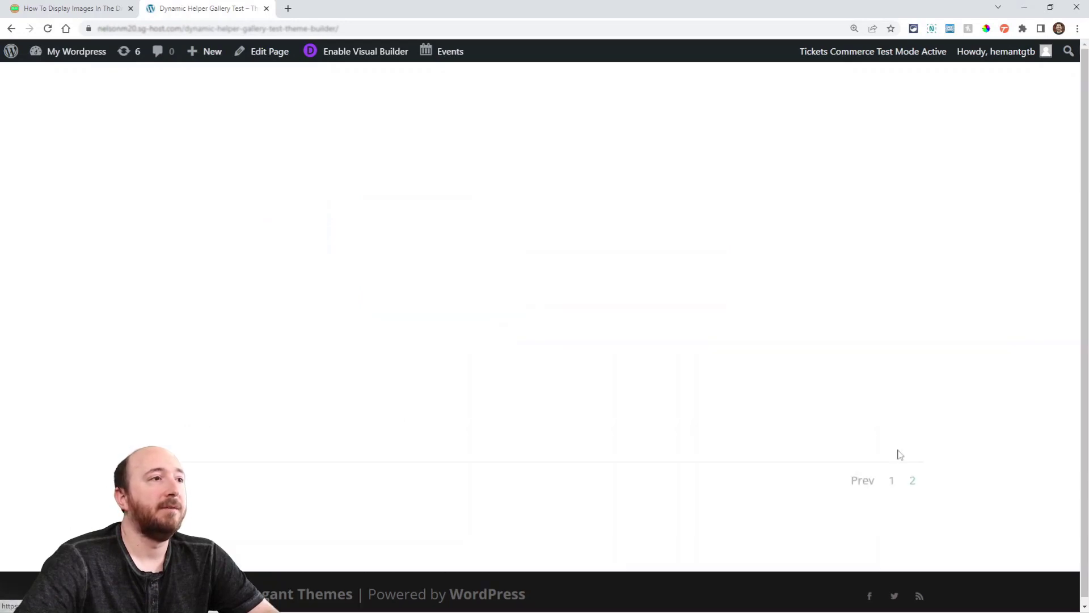
{"action": "left_click", "coordinate": [861, 483]}
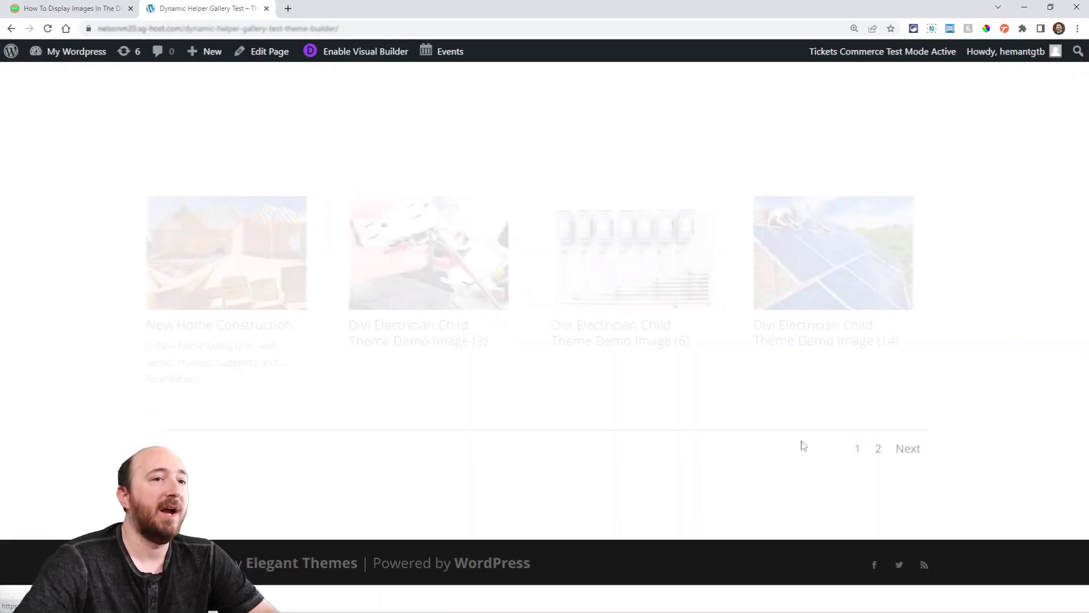